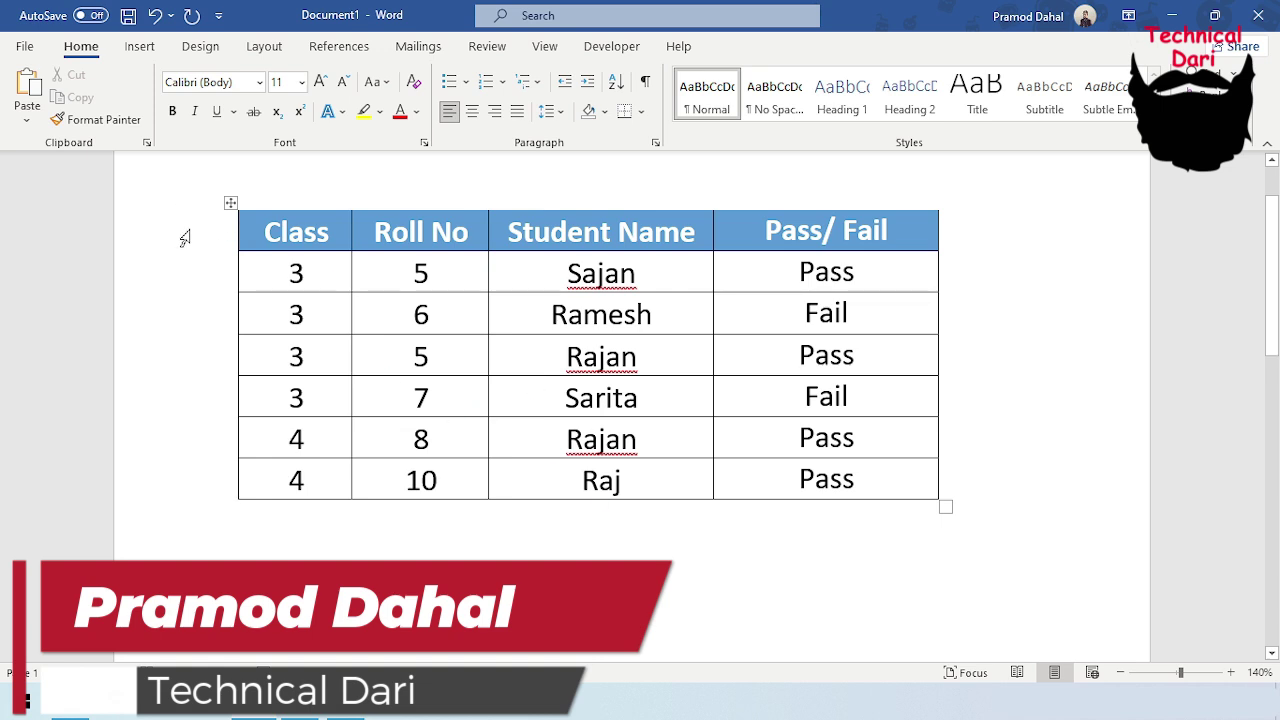
- Select the Class, Roll No, Student Name and Pass/Fail columns in turn
{"action": "left_click_drag", "start_coordinate": [288, 224], "coordinate": [300, 480]}
{"action": "left_click_drag", "start_coordinate": [443, 229], "coordinate": [441, 481]}
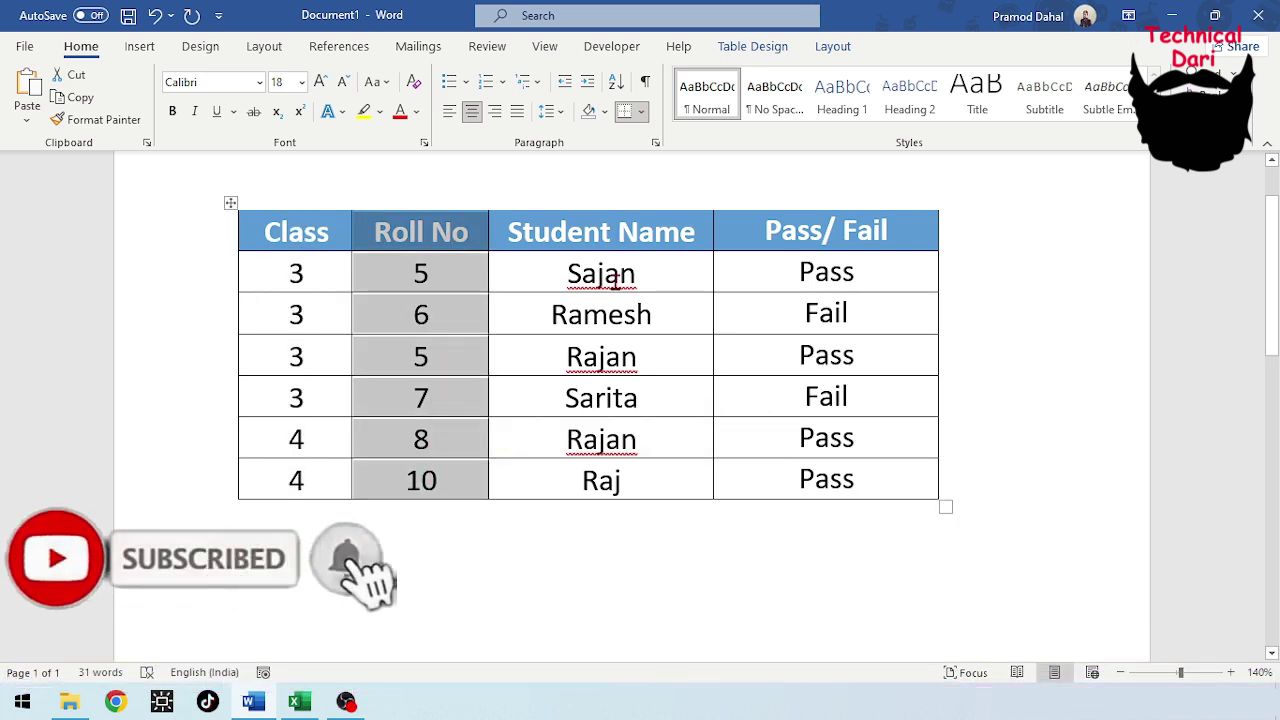
{"action": "left_click_drag", "start_coordinate": [613, 230], "coordinate": [610, 476]}
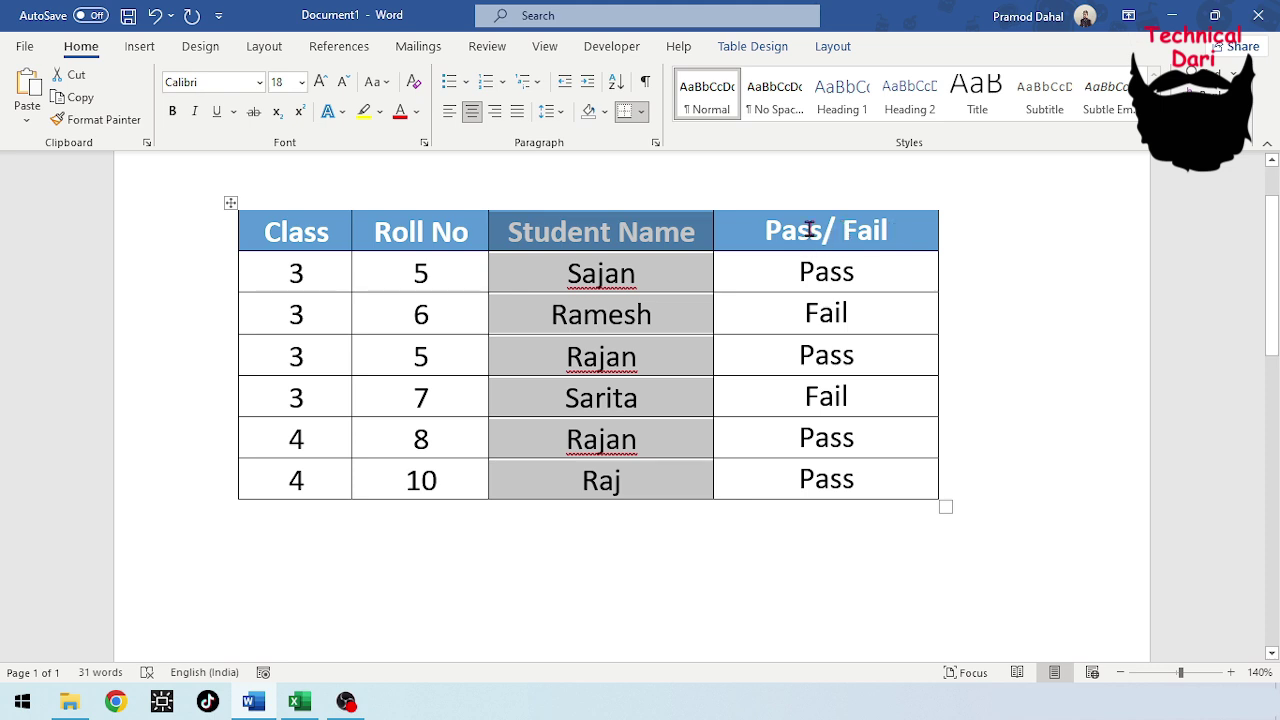
{"action": "left_click_drag", "start_coordinate": [754, 233], "coordinate": [757, 480]}
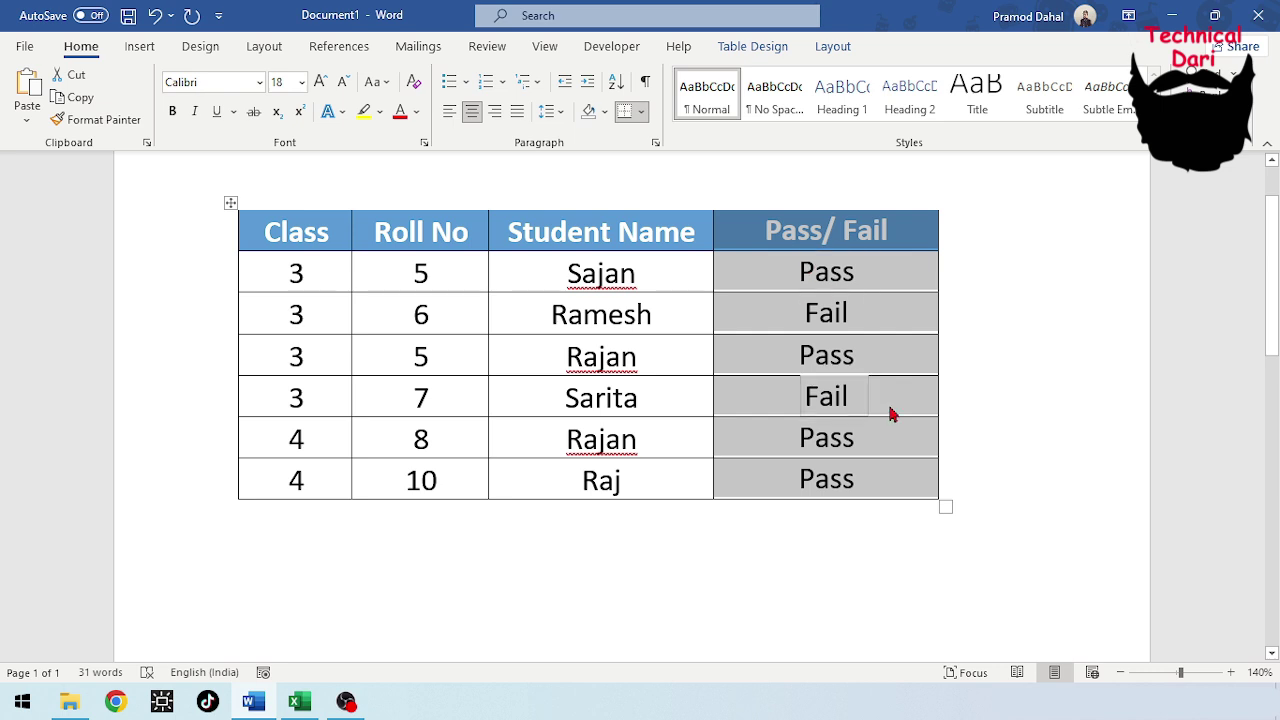
- Keep Sajan at Pass and Ramesh at Fail, and set the first Rajan row to Fail
{"action": "left_click", "coordinate": [848, 272]}
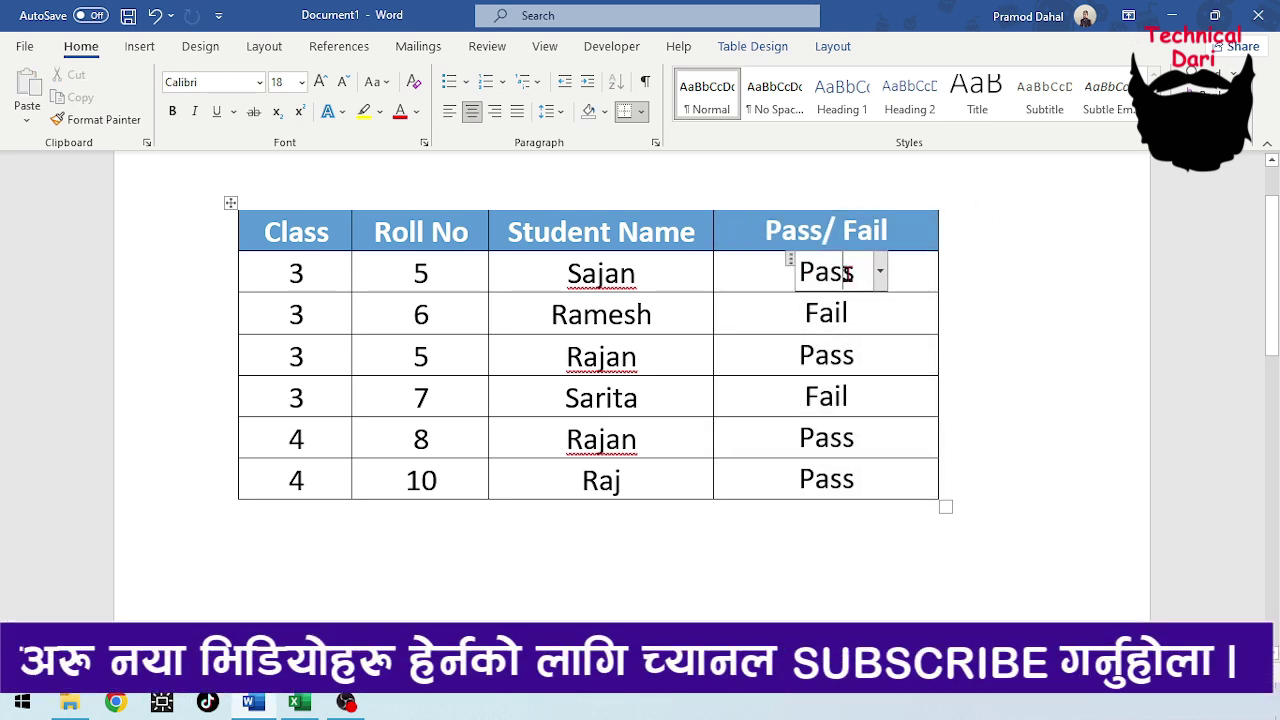
{"action": "left_click", "coordinate": [879, 277]}
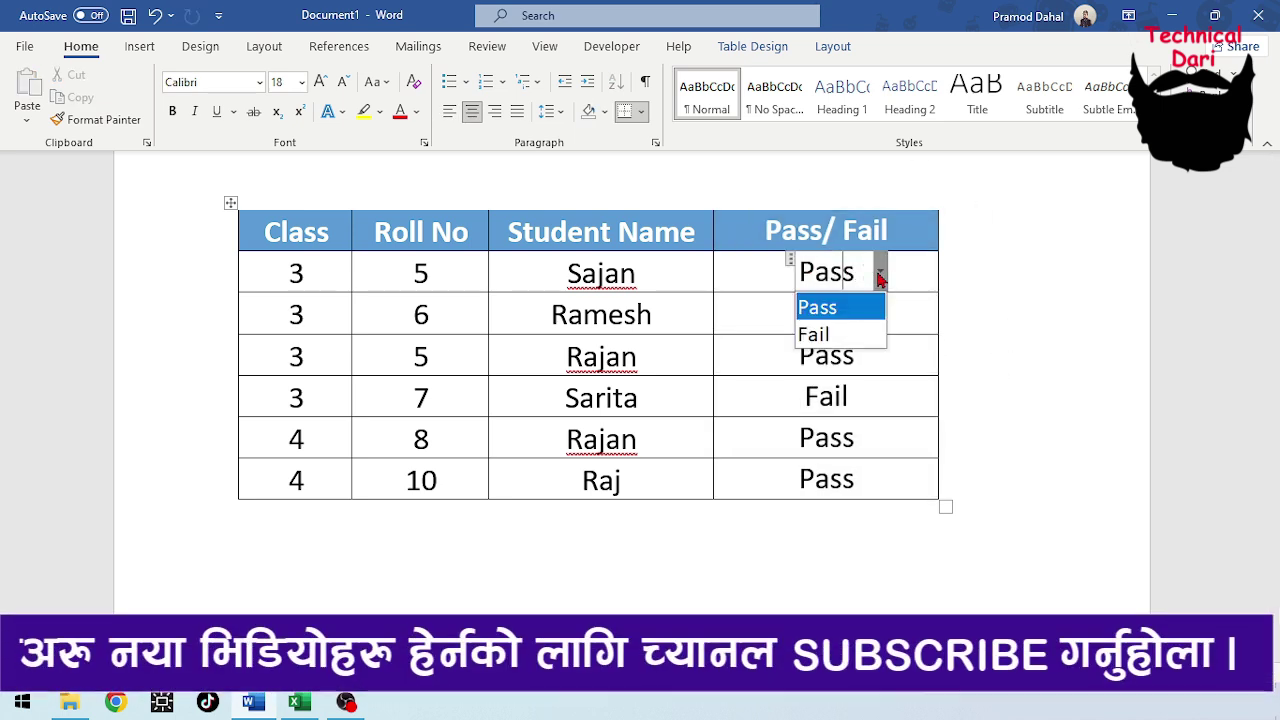
{"action": "left_click", "coordinate": [837, 310]}
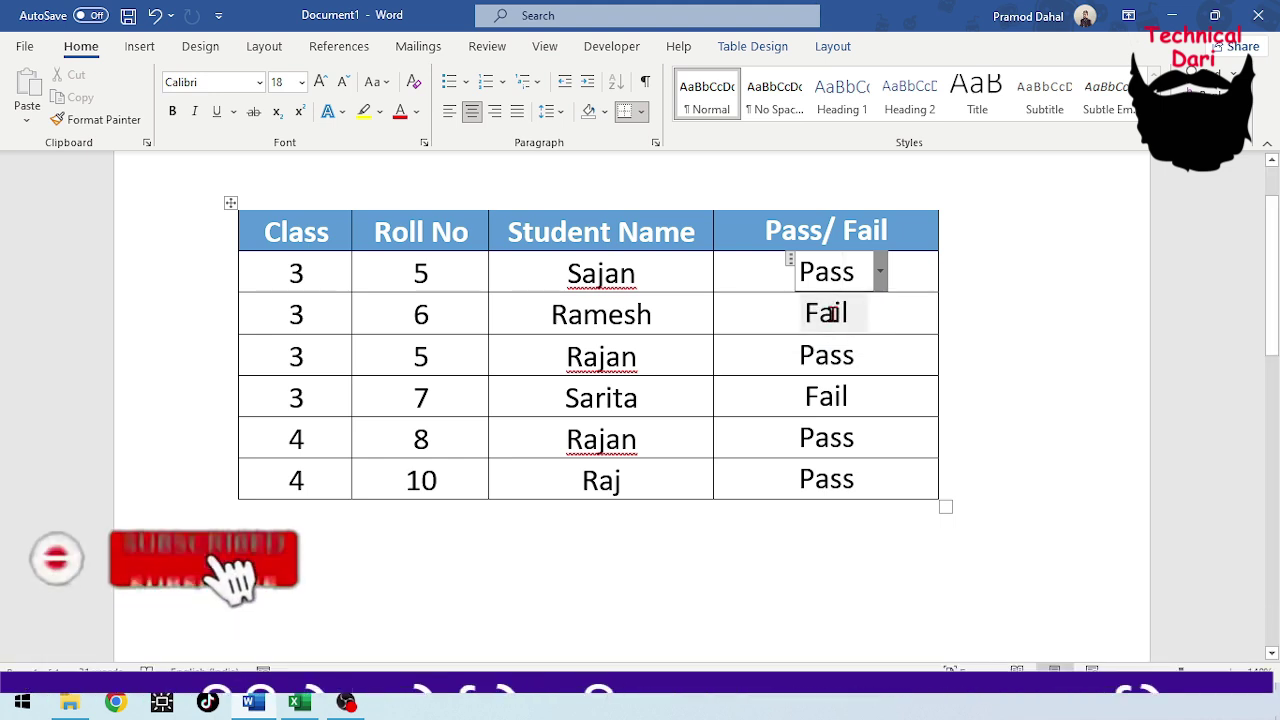
{"action": "left_click", "coordinate": [837, 312]}
{"action": "left_click", "coordinate": [876, 317]}
{"action": "left_click", "coordinate": [829, 363]}
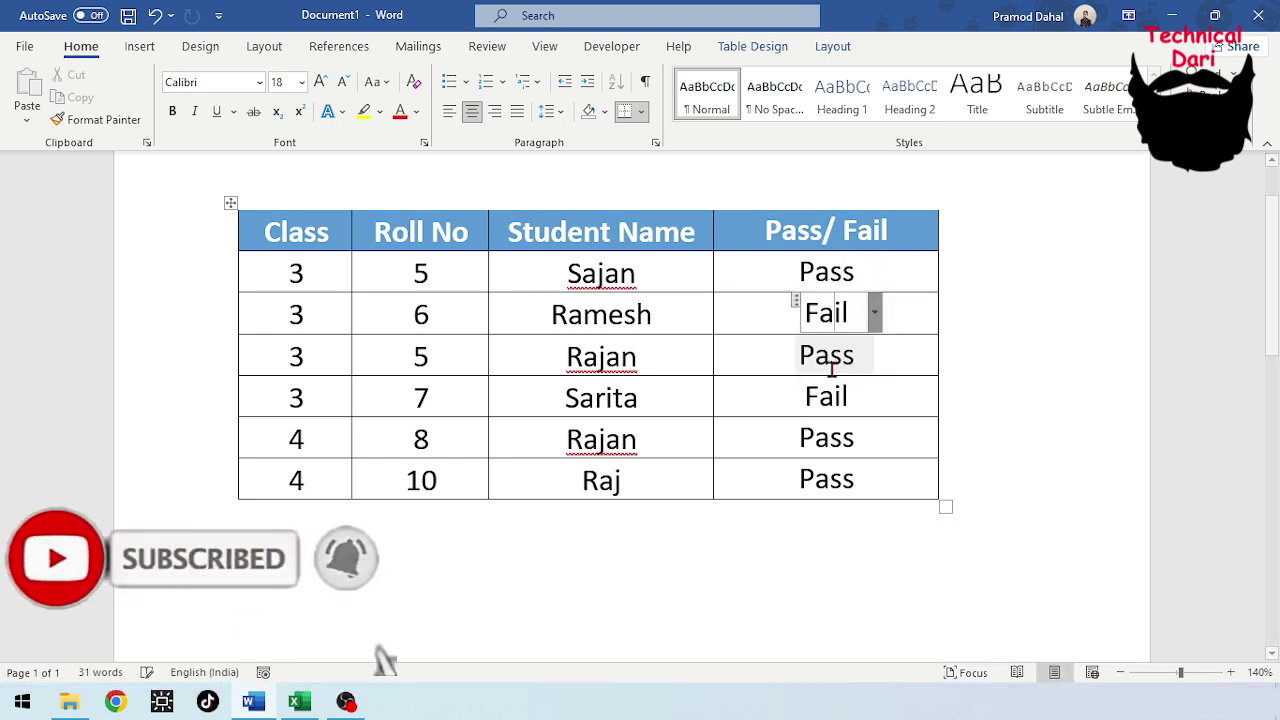
{"action": "left_click", "coordinate": [879, 354]}
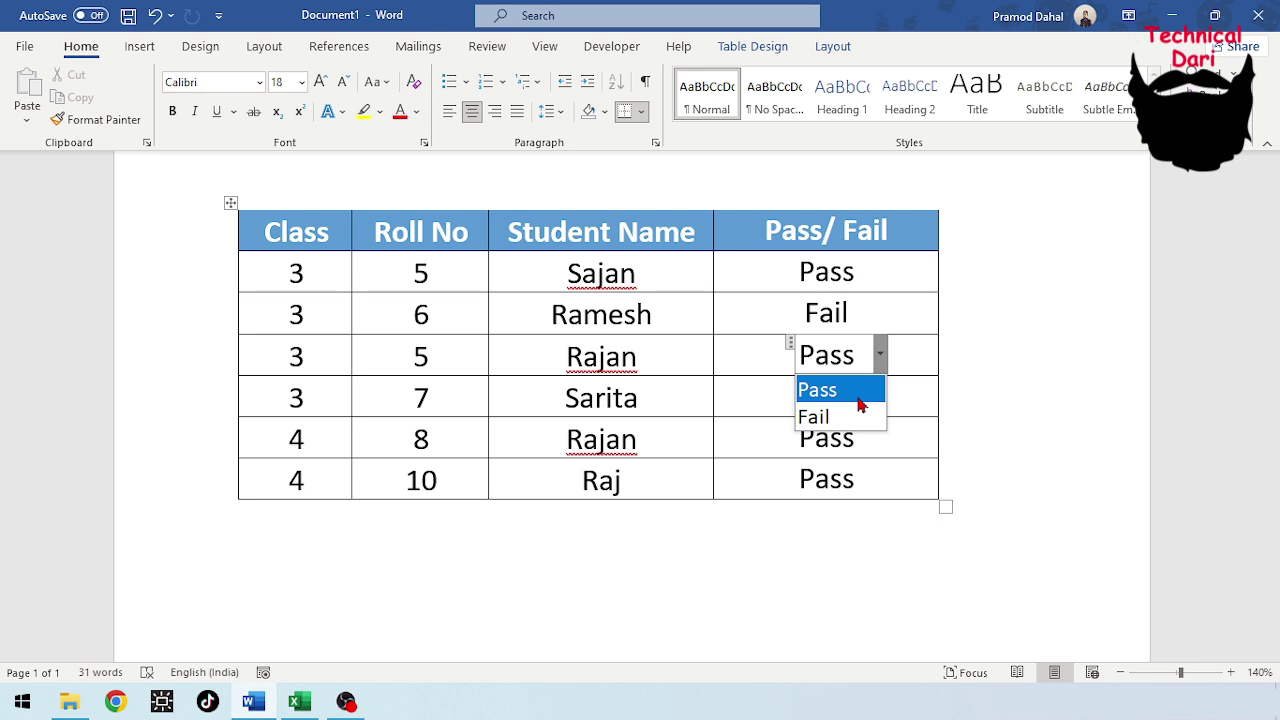
{"action": "left_click", "coordinate": [840, 416]}
- Keep Sarita at Fail and set the second Rajan row and Raj to Fail
{"action": "left_click", "coordinate": [829, 398]}
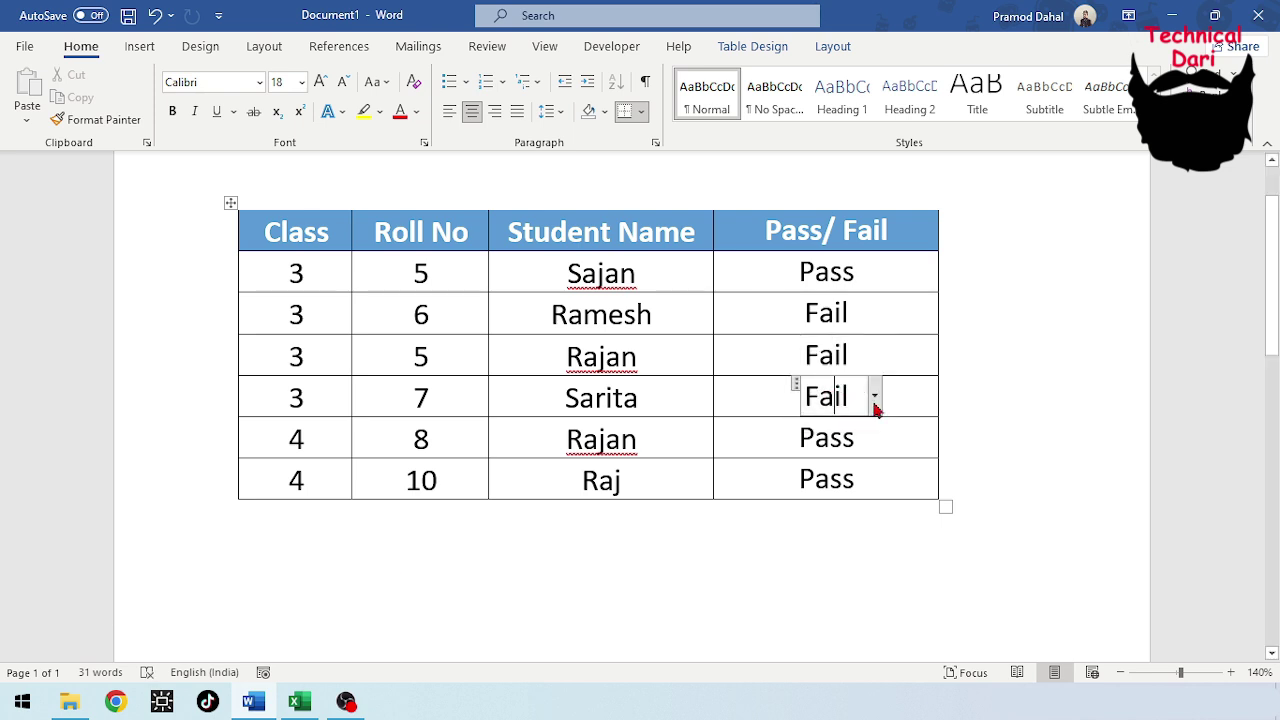
{"action": "left_click", "coordinate": [875, 400]}
{"action": "left_click", "coordinate": [837, 456]}
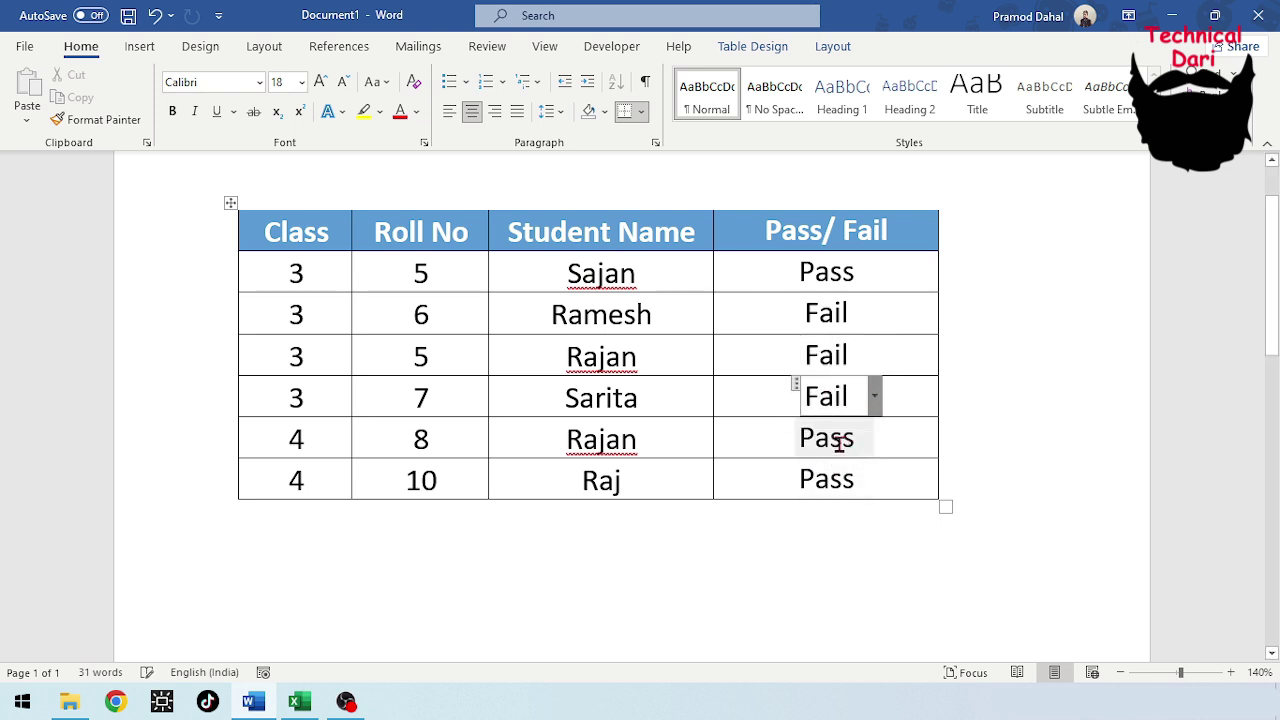
{"action": "left_click", "coordinate": [840, 437]}
{"action": "left_click", "coordinate": [881, 444]}
{"action": "left_click", "coordinate": [846, 499]}
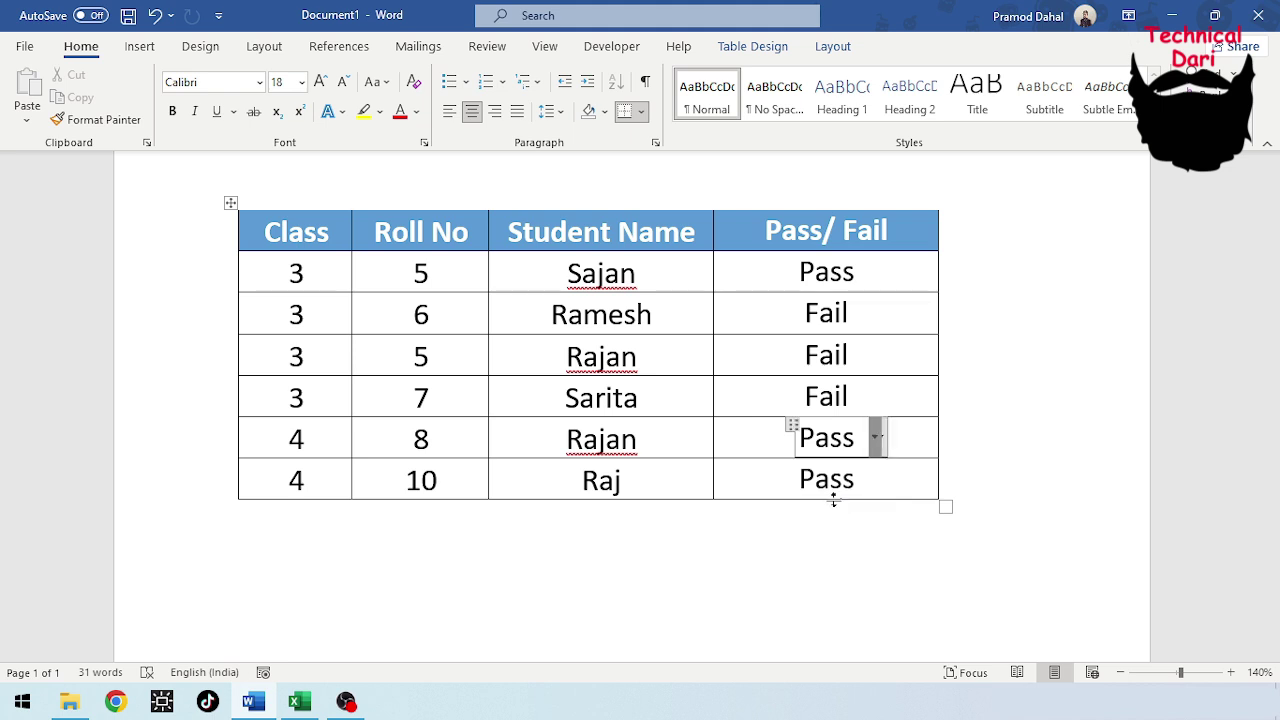
{"action": "left_click", "coordinate": [836, 482]}
{"action": "left_click", "coordinate": [880, 479]}
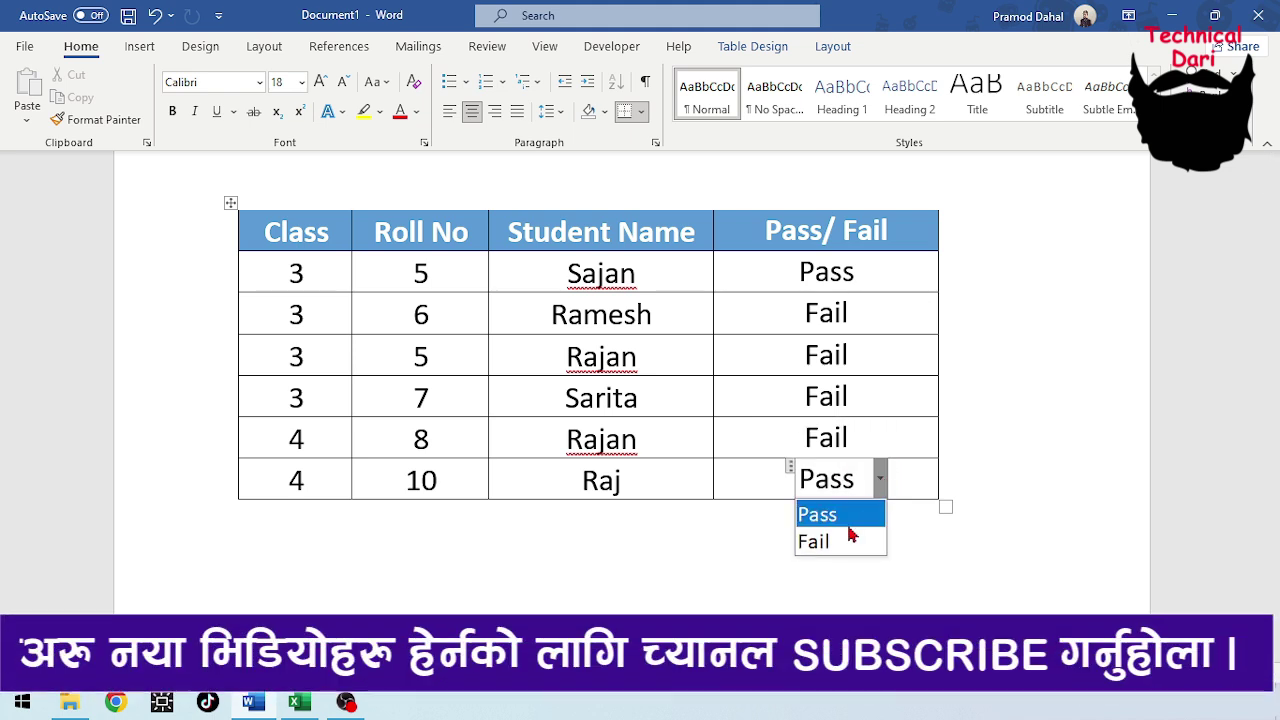
{"action": "left_click", "coordinate": [849, 535]}
{"action": "left_click", "coordinate": [888, 543]}
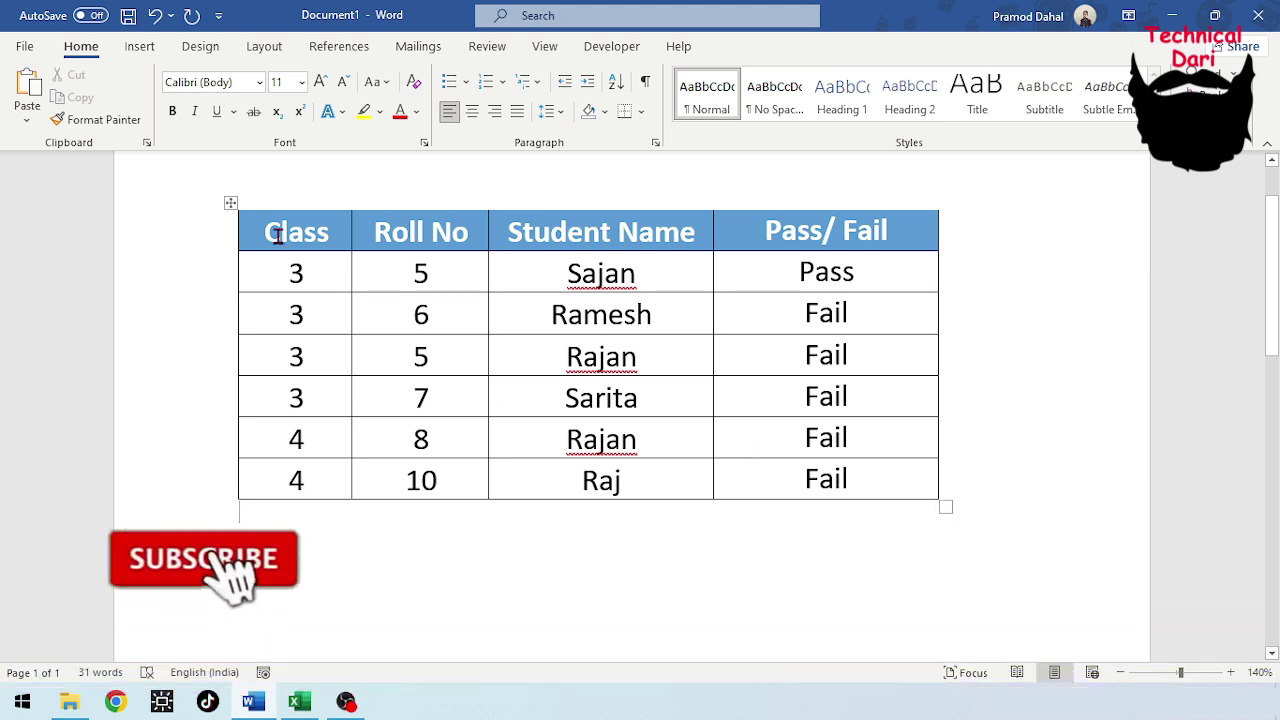
- Paste the Class, Roll No and Student Name columns as a table on a new second page
{"action": "left_click_drag", "start_coordinate": [274, 232], "coordinate": [598, 476]}
{"action": "key", "text": "ctrl+c"}
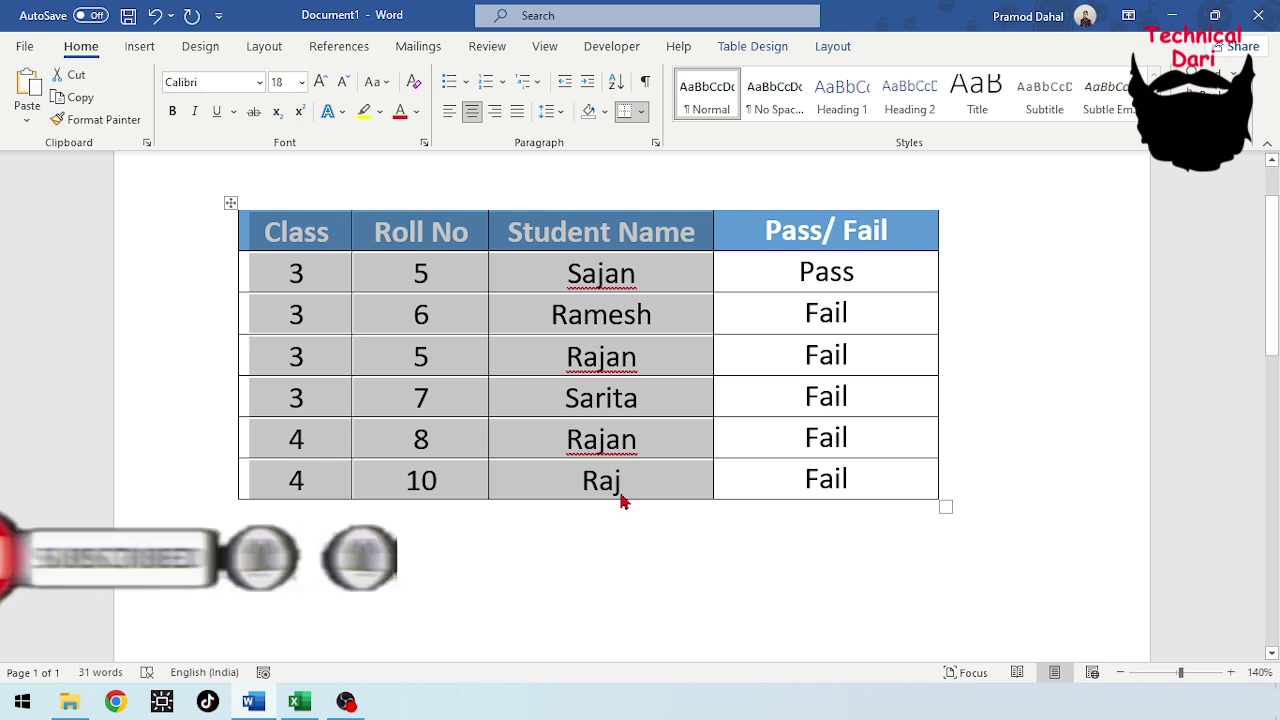
{"action": "left_click", "coordinate": [548, 534]}
{"action": "scroll", "coordinate": [662, 503], "scroll_direction": "down", "scroll_amount": 10}
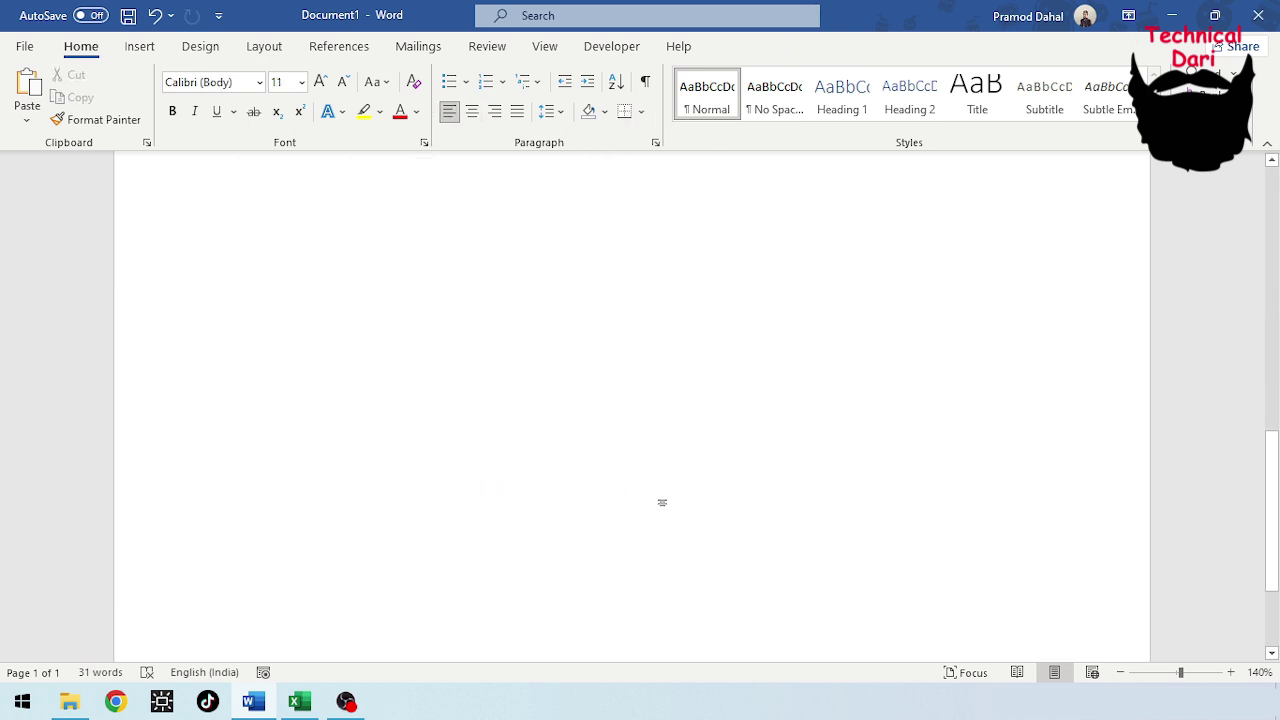
{"action": "scroll", "coordinate": [643, 552], "scroll_direction": "up", "scroll_amount": 3}
{"action": "key", "text": "ctrl+z"}
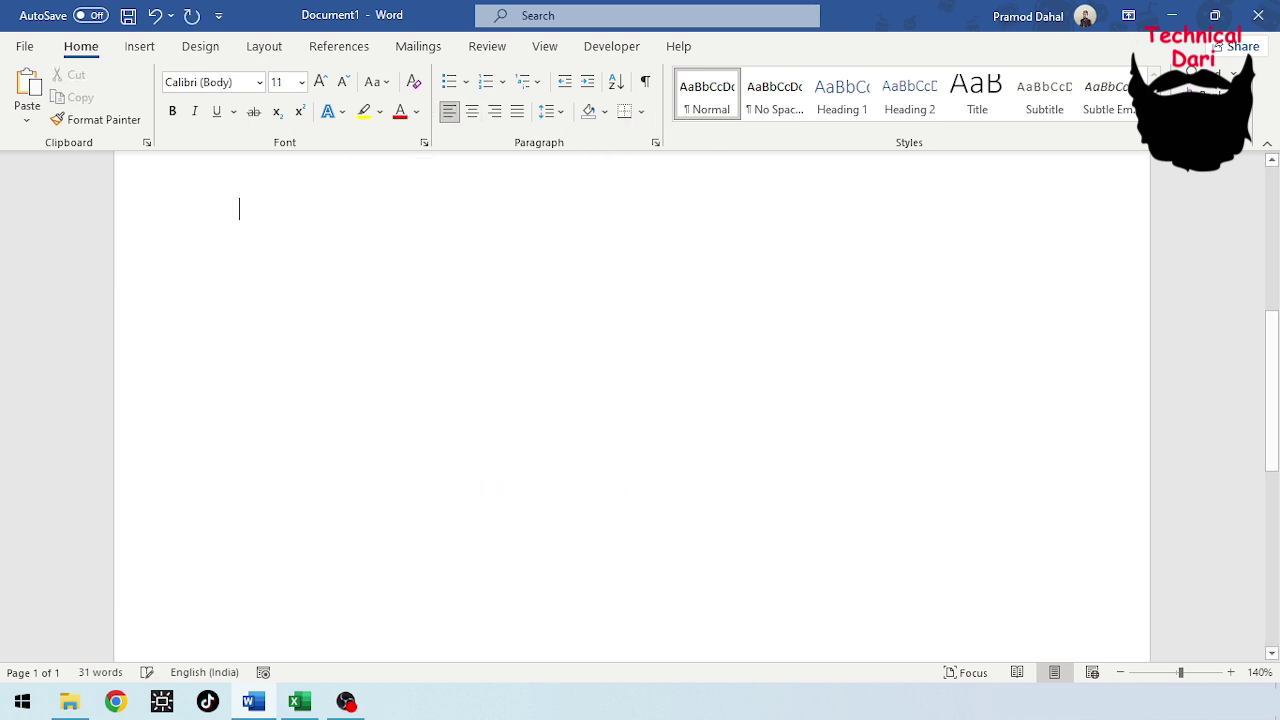
{"action": "key", "text": "Return"}
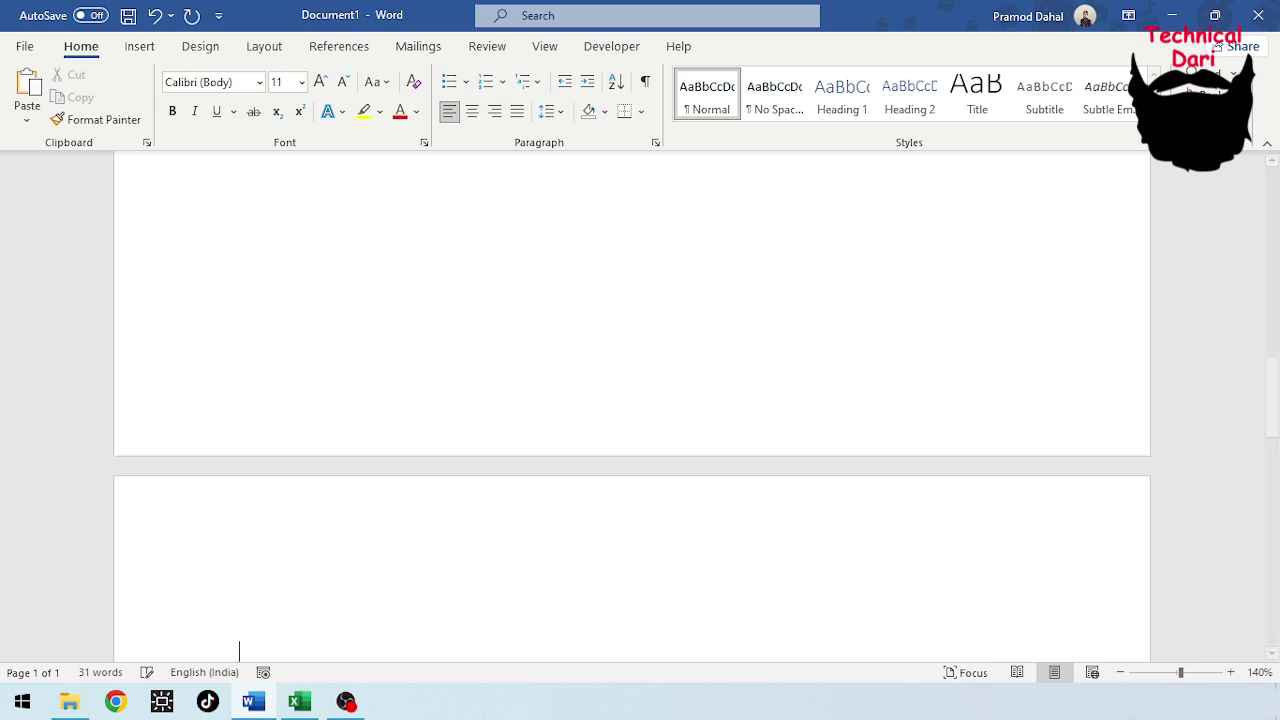
{"action": "key", "text": "ctrl+v"}
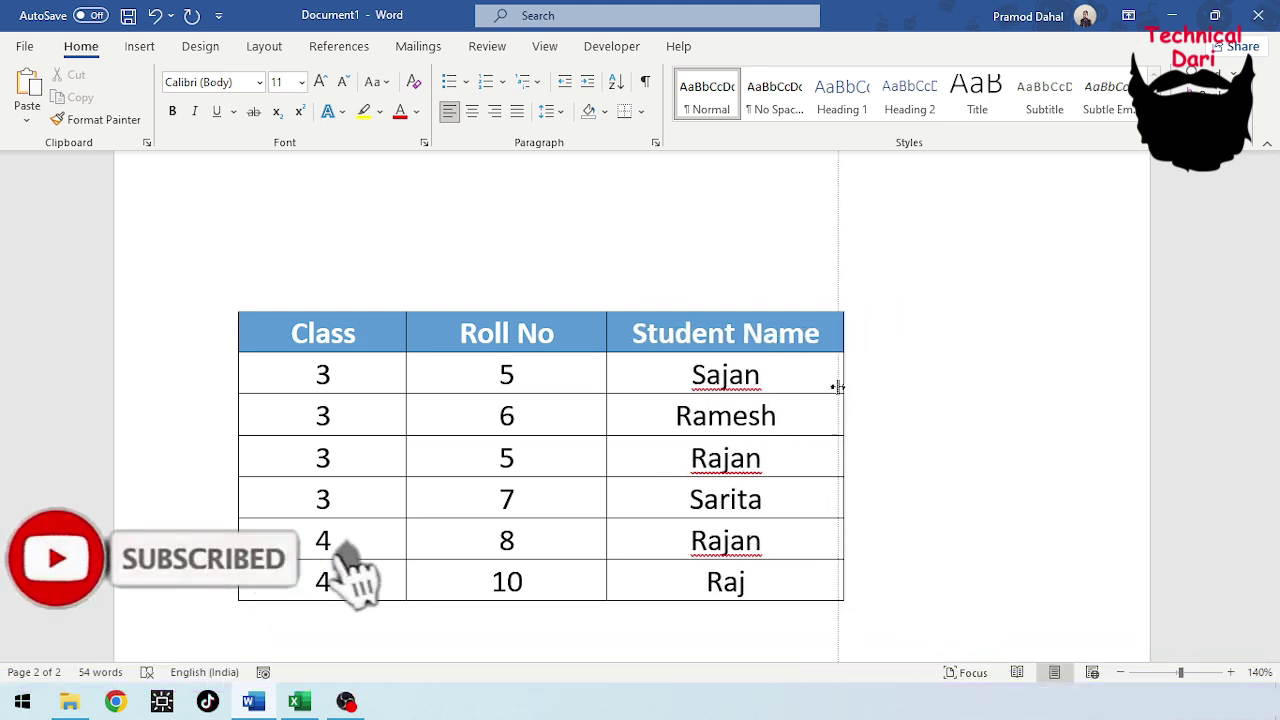
- Narrow the Student Name column and insert an empty column to its right
{"action": "left_click_drag", "start_coordinate": [931, 373], "coordinate": [831, 373]}
{"action": "right_click", "coordinate": [787, 343]}
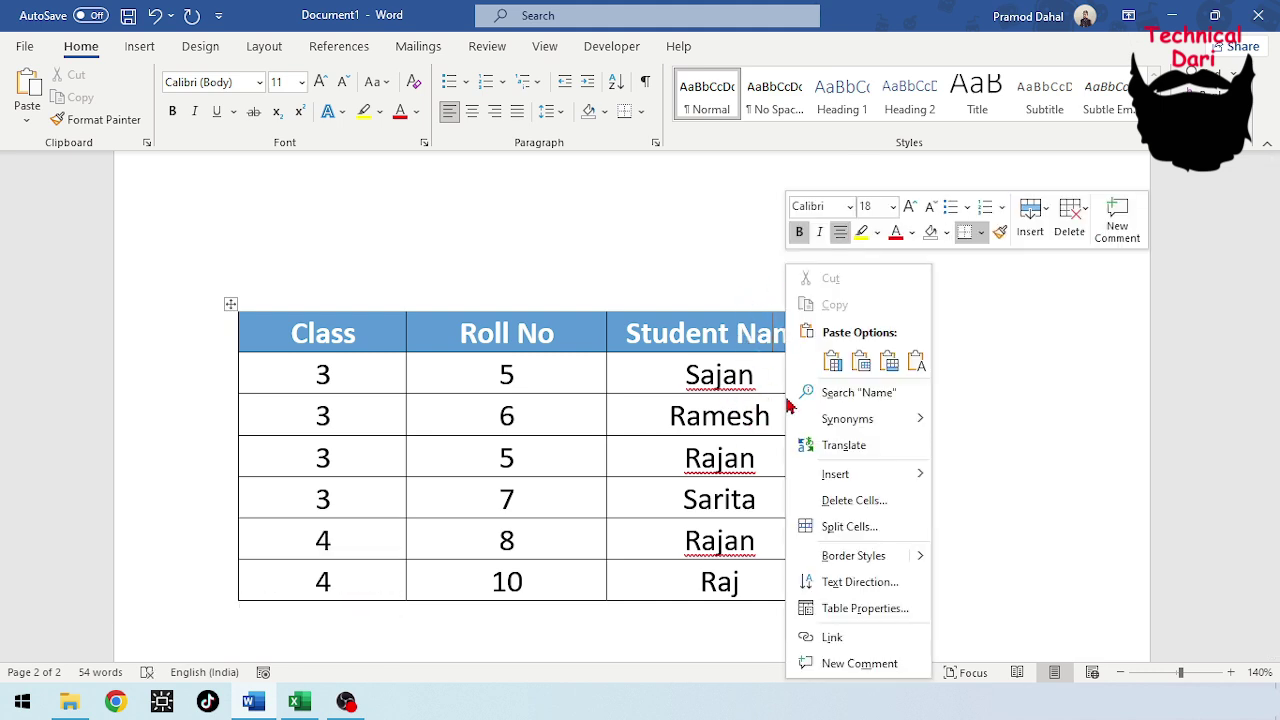
{"action": "mouse_move", "coordinate": [851, 481]}
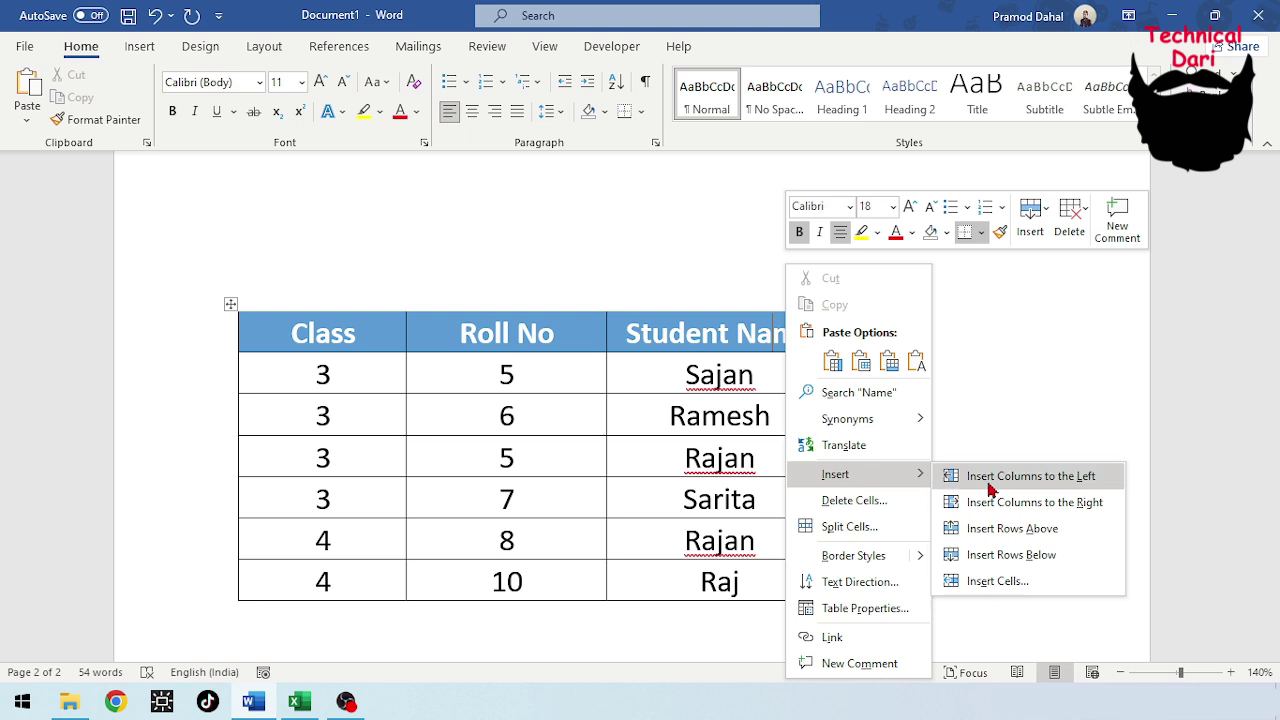
{"action": "left_click", "coordinate": [1087, 510]}
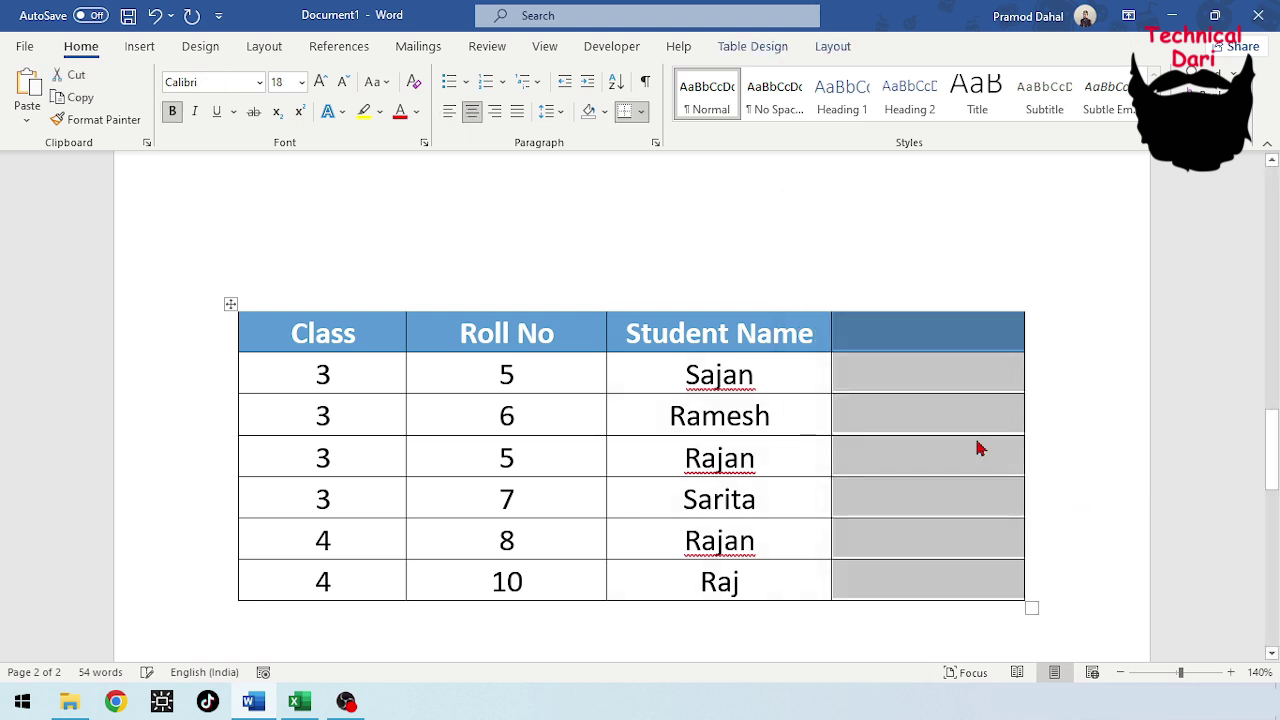
- Enter 'Pass/Fail' as the new column's header
{"action": "left_click", "coordinate": [920, 340]}
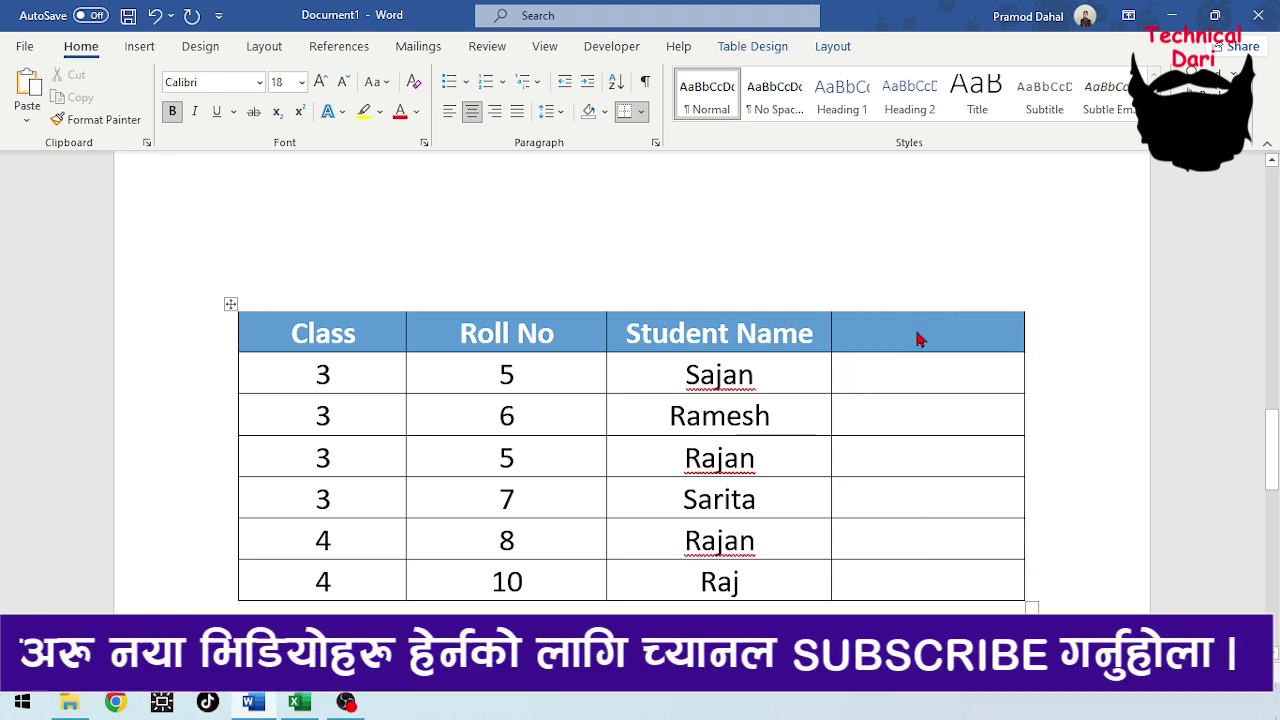
{"action": "type", "text": "Pass/Fail"}
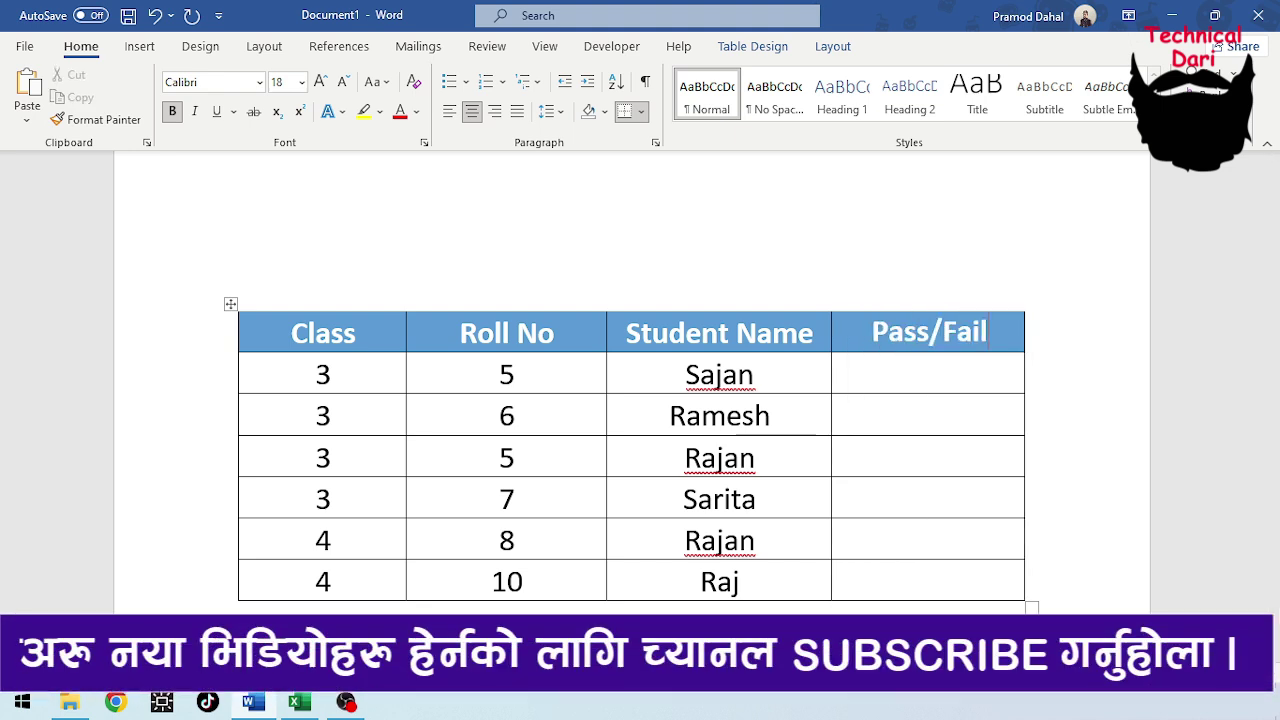
{"action": "left_click", "coordinate": [917, 380]}
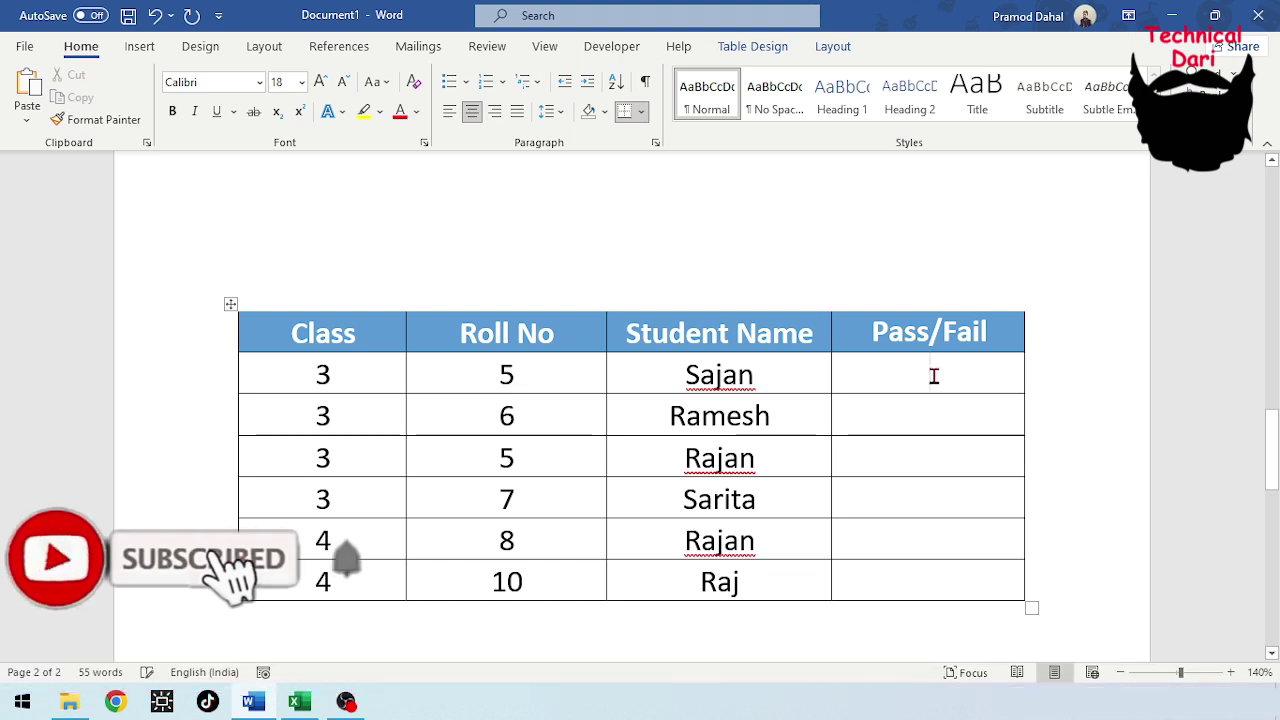
{"action": "left_click", "coordinate": [938, 497]}
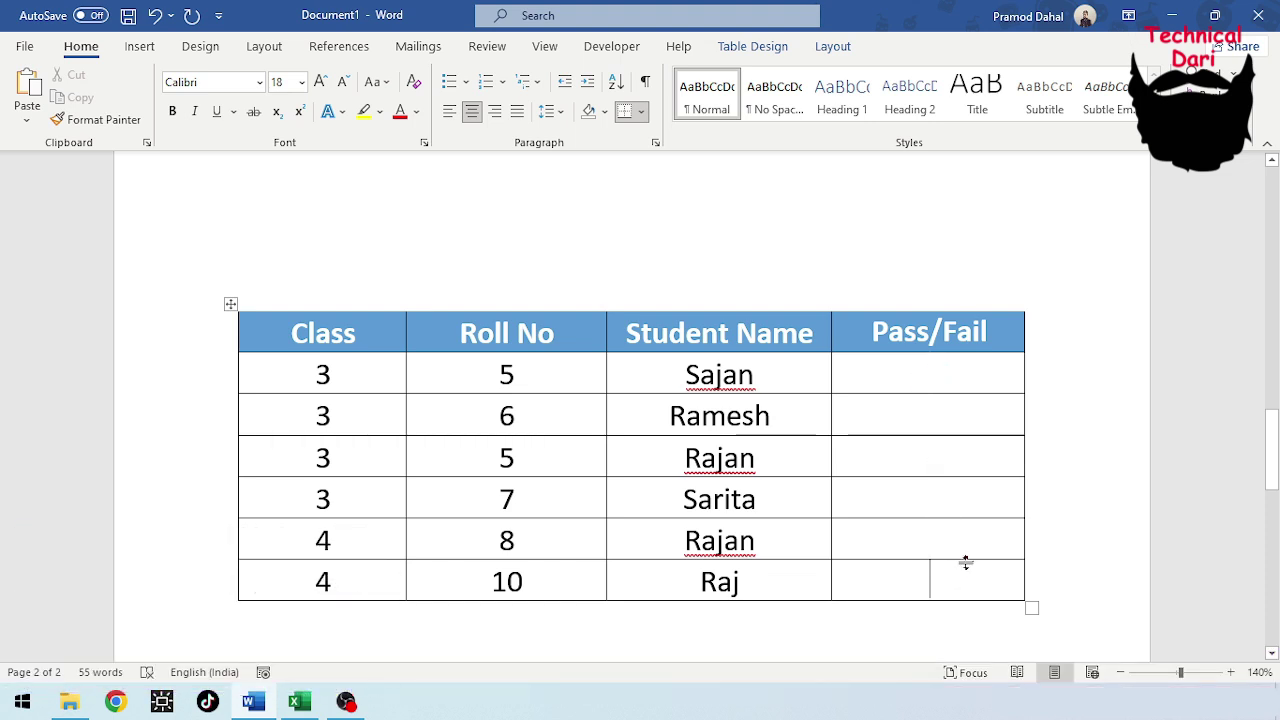
{"action": "left_click_drag", "start_coordinate": [937, 378], "coordinate": [937, 577]}
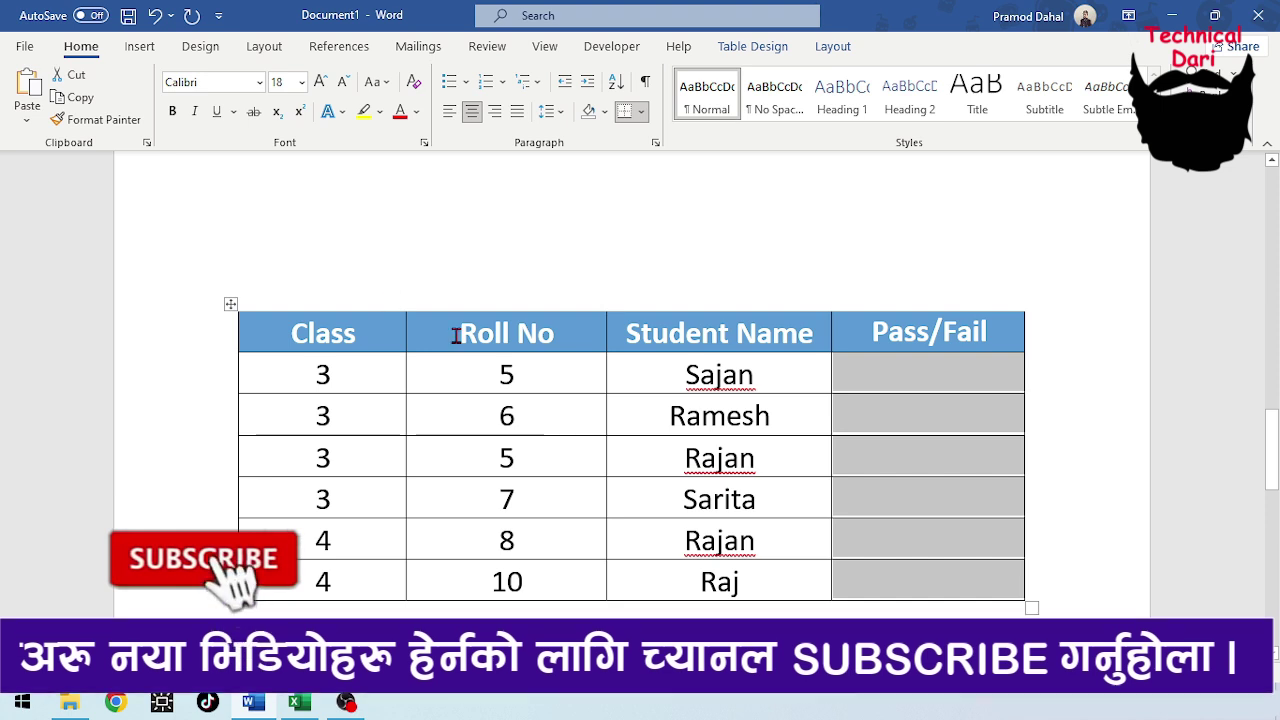
{"action": "left_click", "coordinate": [894, 385]}
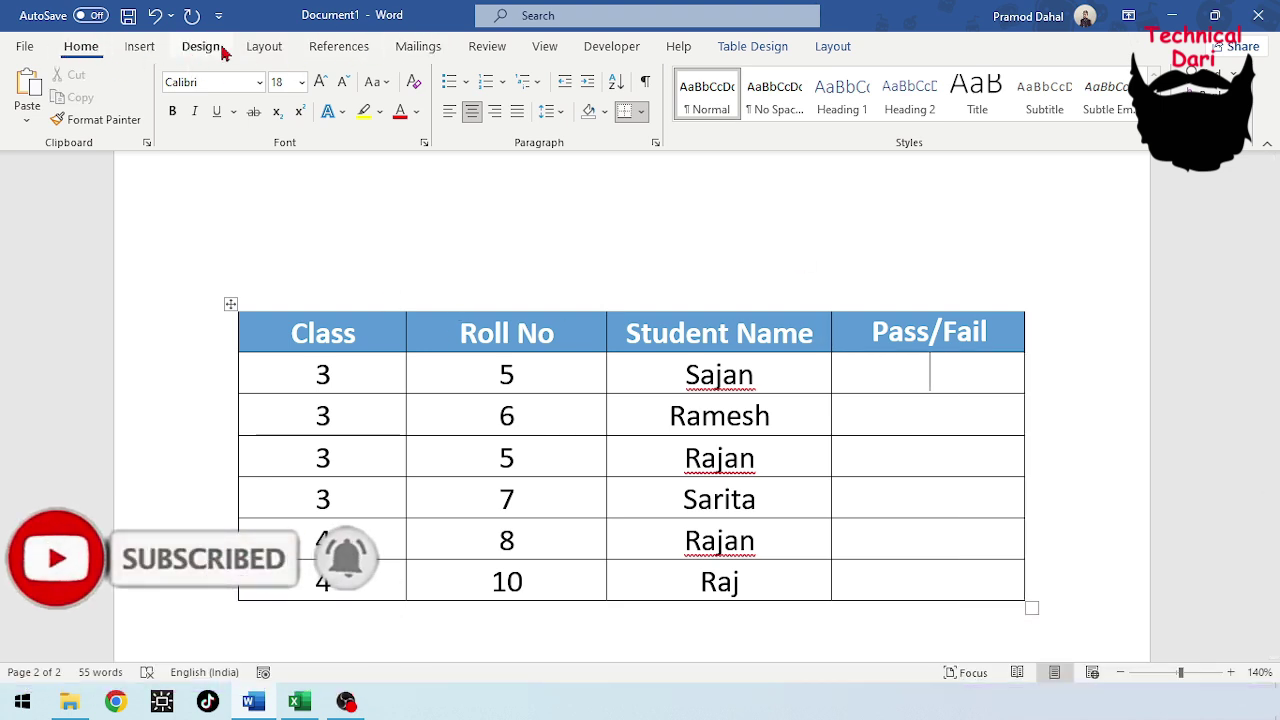
{"action": "left_click", "coordinate": [610, 50]}
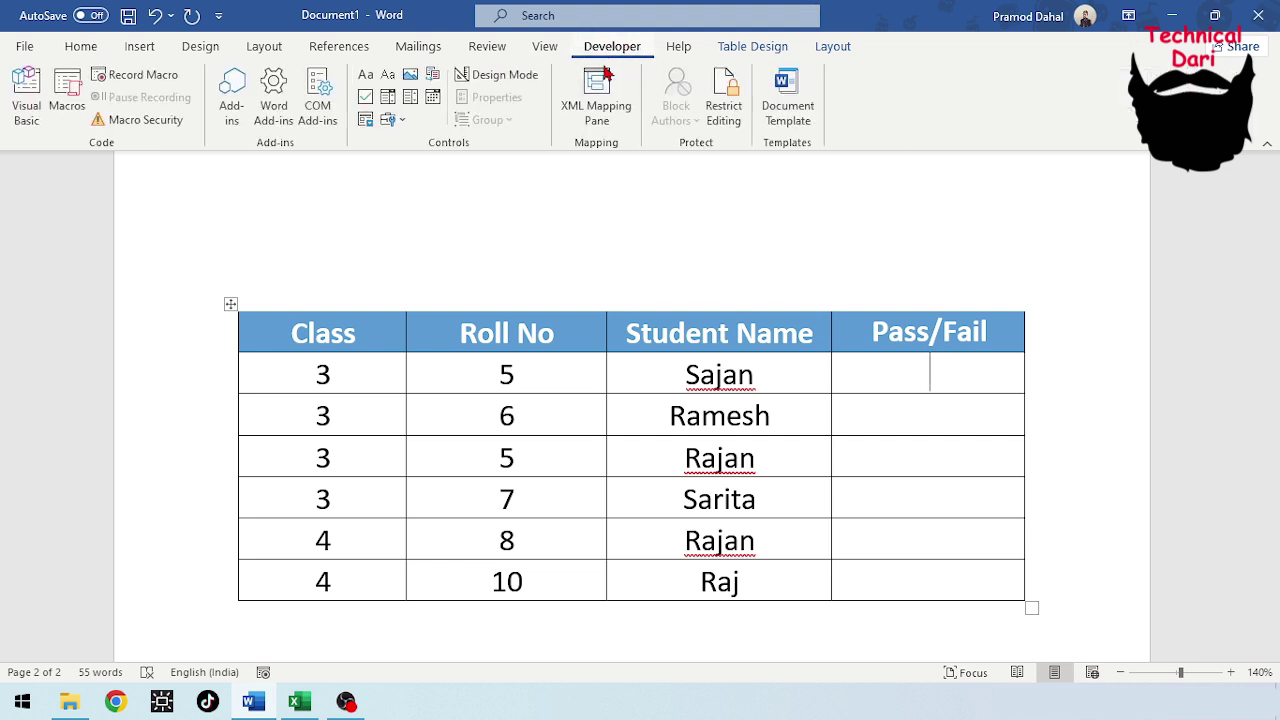
{"action": "left_click", "coordinate": [76, 50]}
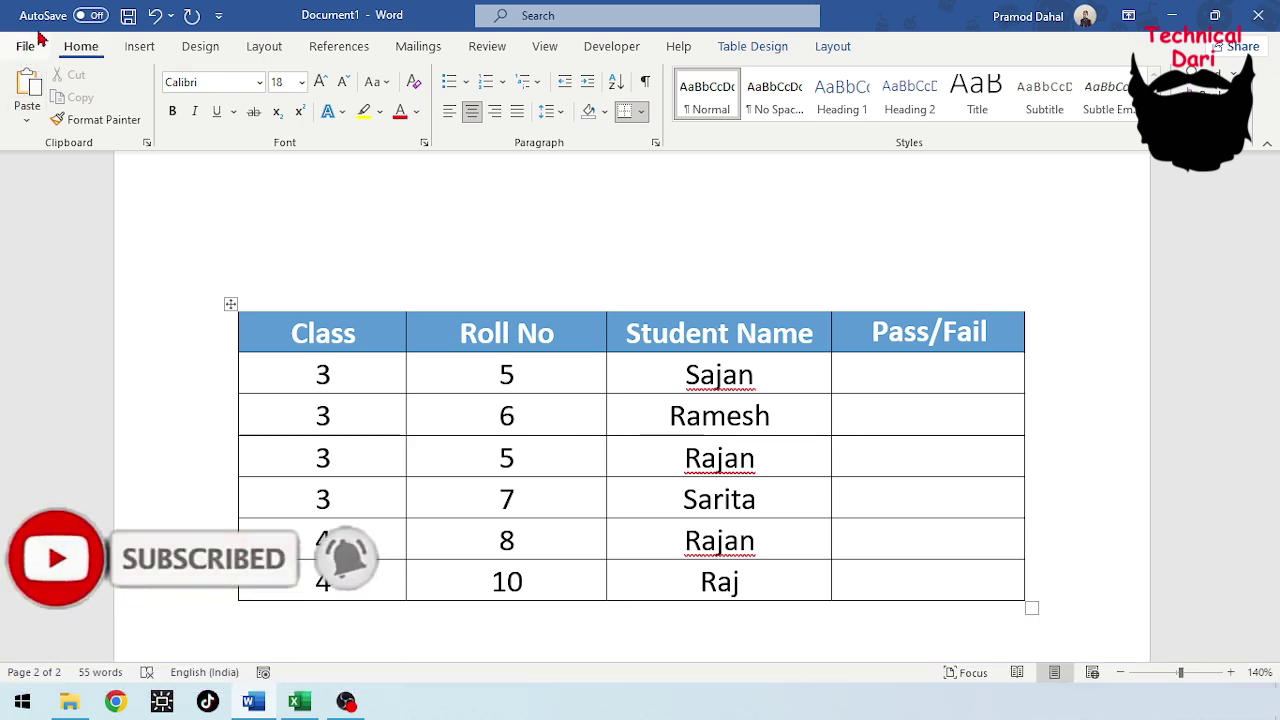
{"action": "left_click", "coordinate": [25, 48]}
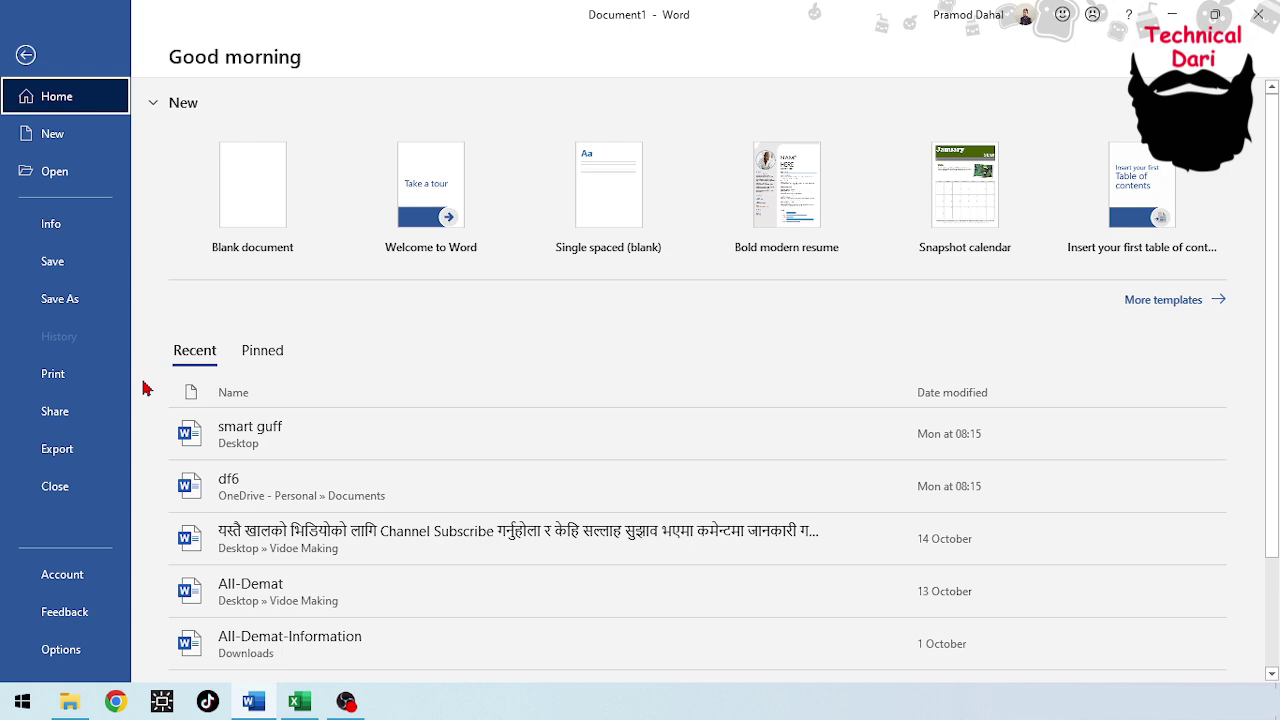
{"action": "left_click", "coordinate": [54, 655]}
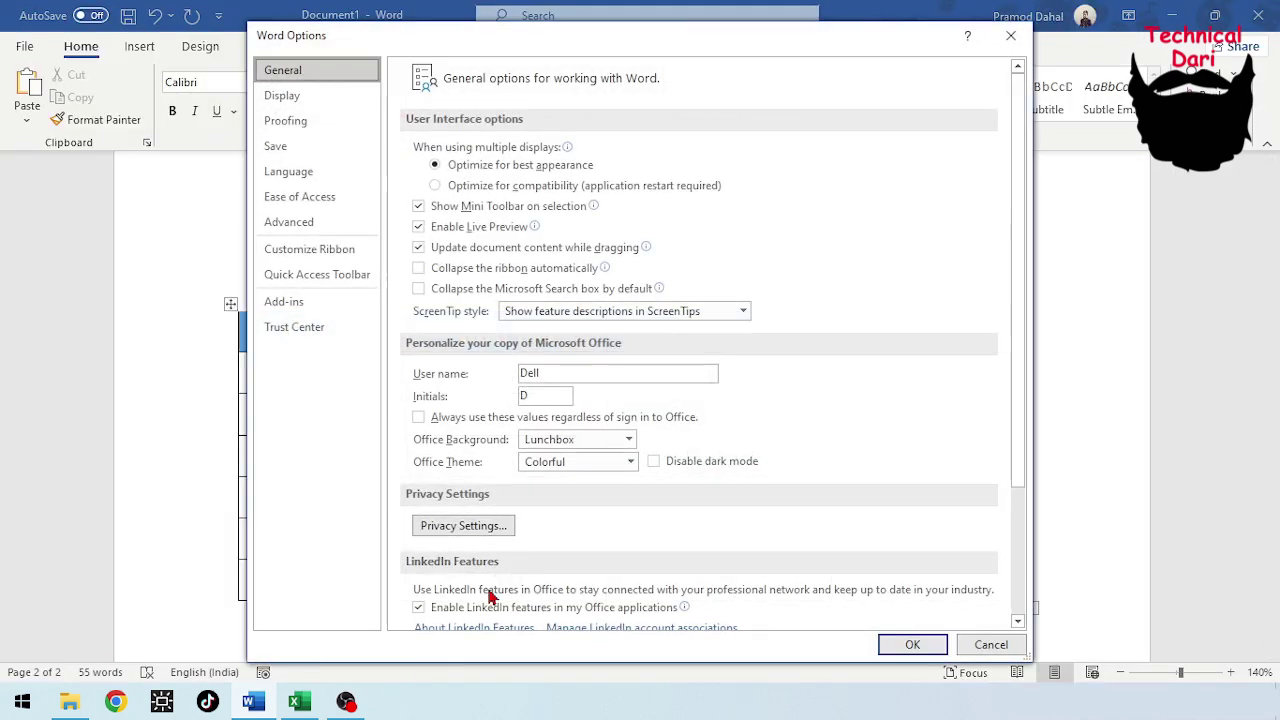
{"action": "left_click_drag", "start_coordinate": [632, 48], "coordinate": [609, 41]}
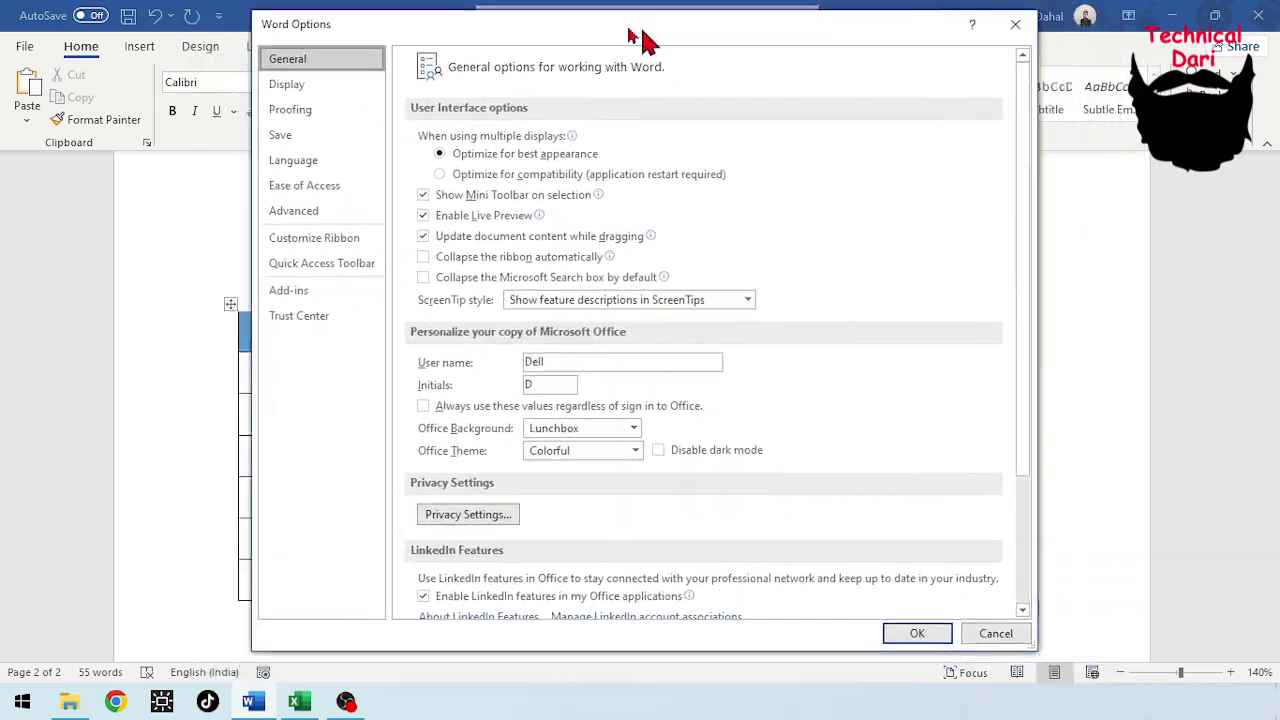
{"action": "left_click", "coordinate": [276, 252]}
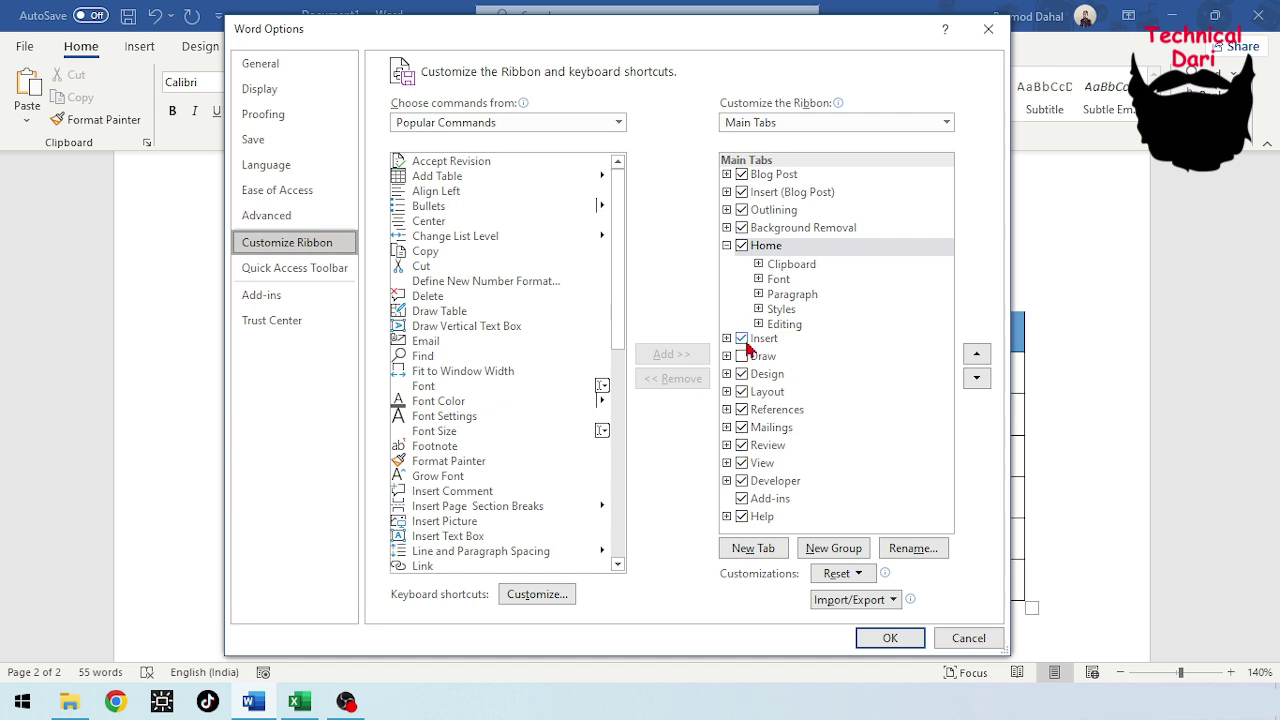
{"action": "mouse_move", "coordinate": [701, 45]}
{"action": "left_mouse_down"}
{"action": "mouse_move", "coordinate": [705, 152]}
{"action": "mouse_move", "coordinate": [655, 85]}
{"action": "left_mouse_up"}
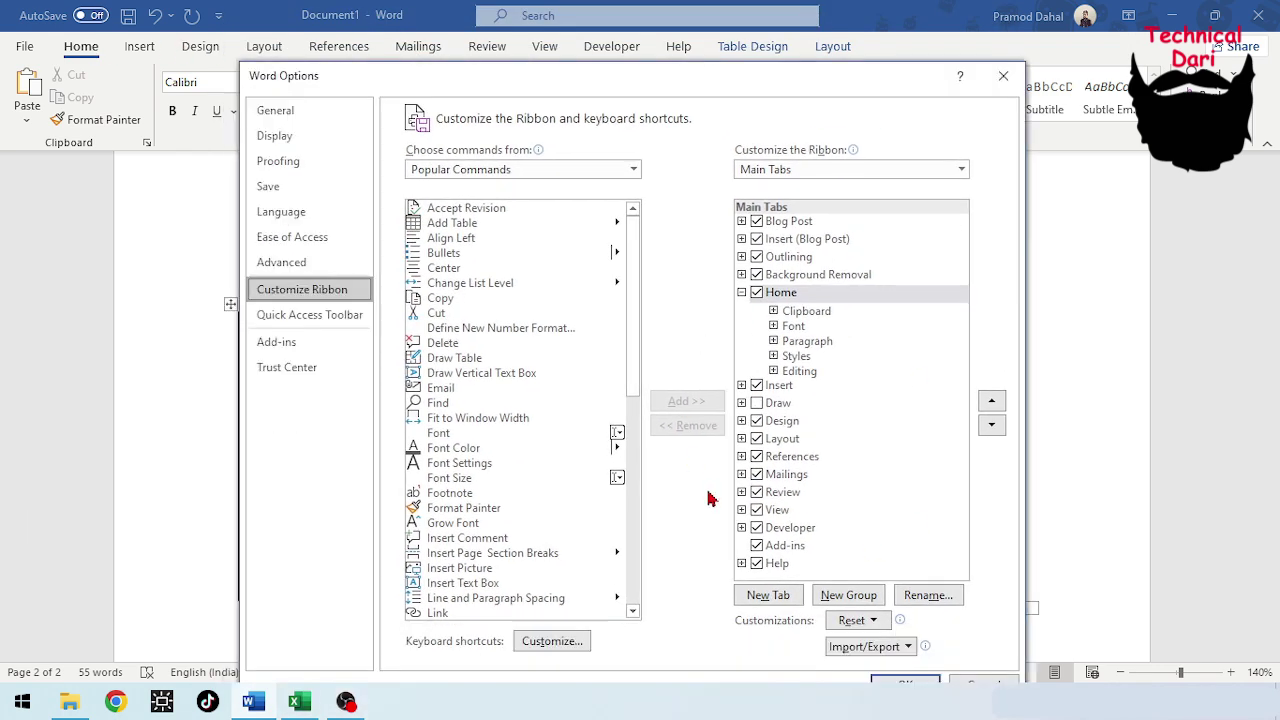
{"action": "left_click", "coordinate": [757, 528]}
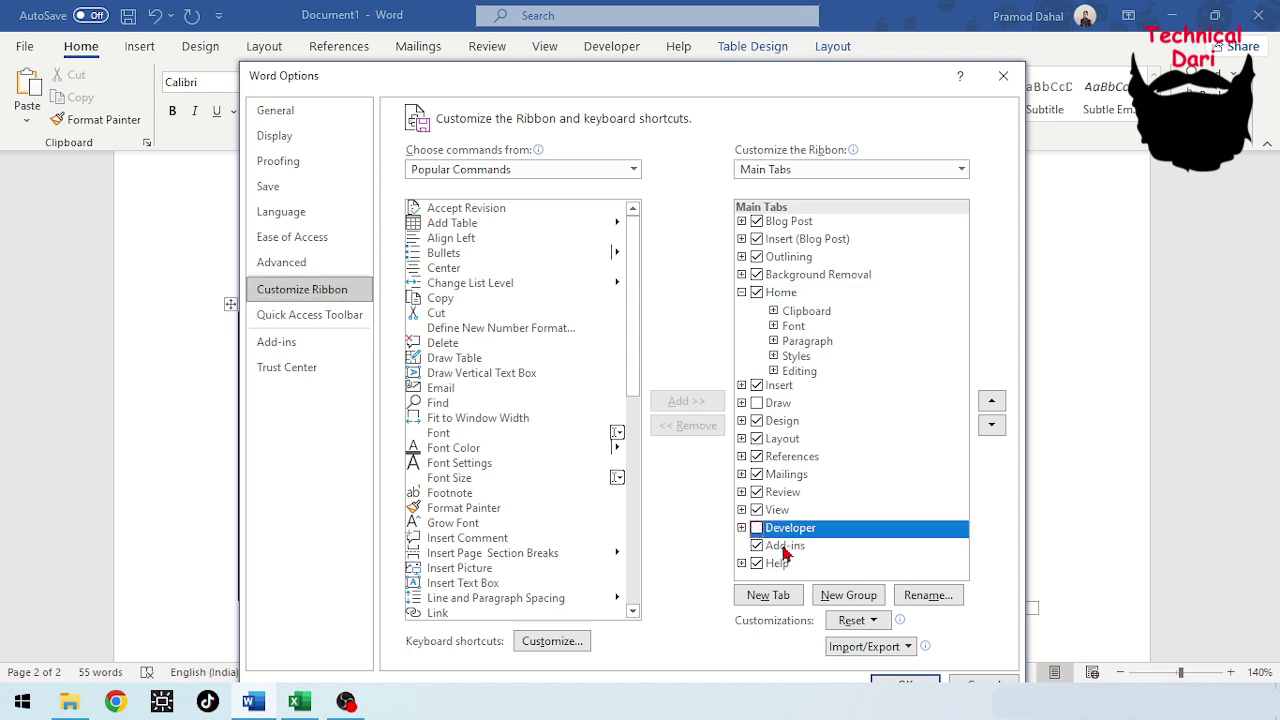
{"action": "left_click", "coordinate": [757, 528]}
{"action": "left_click_drag", "start_coordinate": [783, 86], "coordinate": [771, 37]}
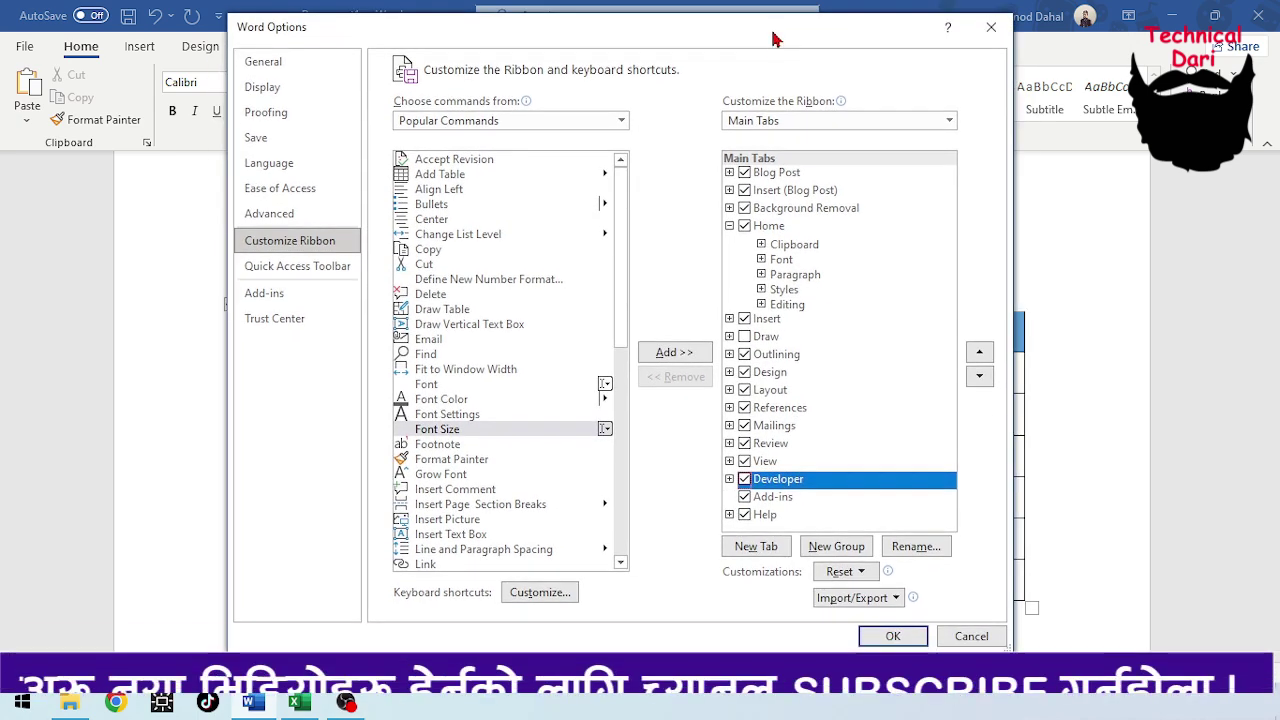
{"action": "left_click", "coordinate": [489, 122]}
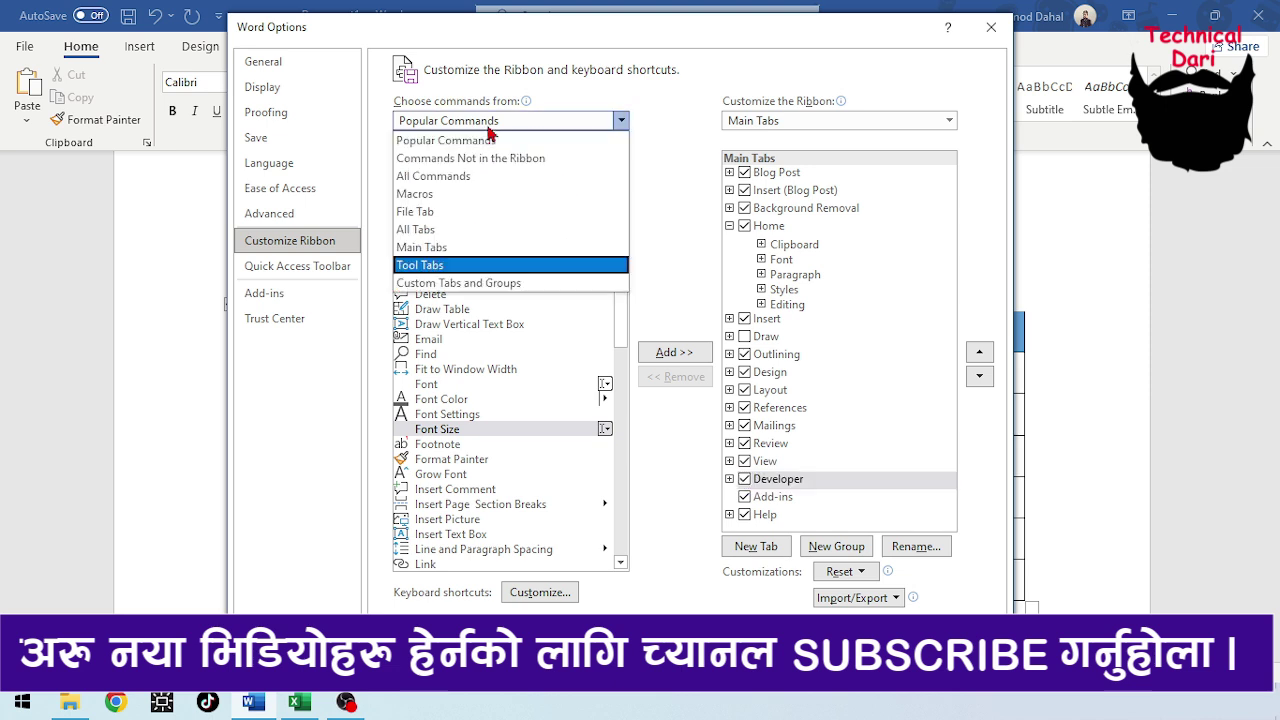
{"action": "left_click", "coordinate": [489, 122]}
{"action": "left_click", "coordinate": [489, 122]}
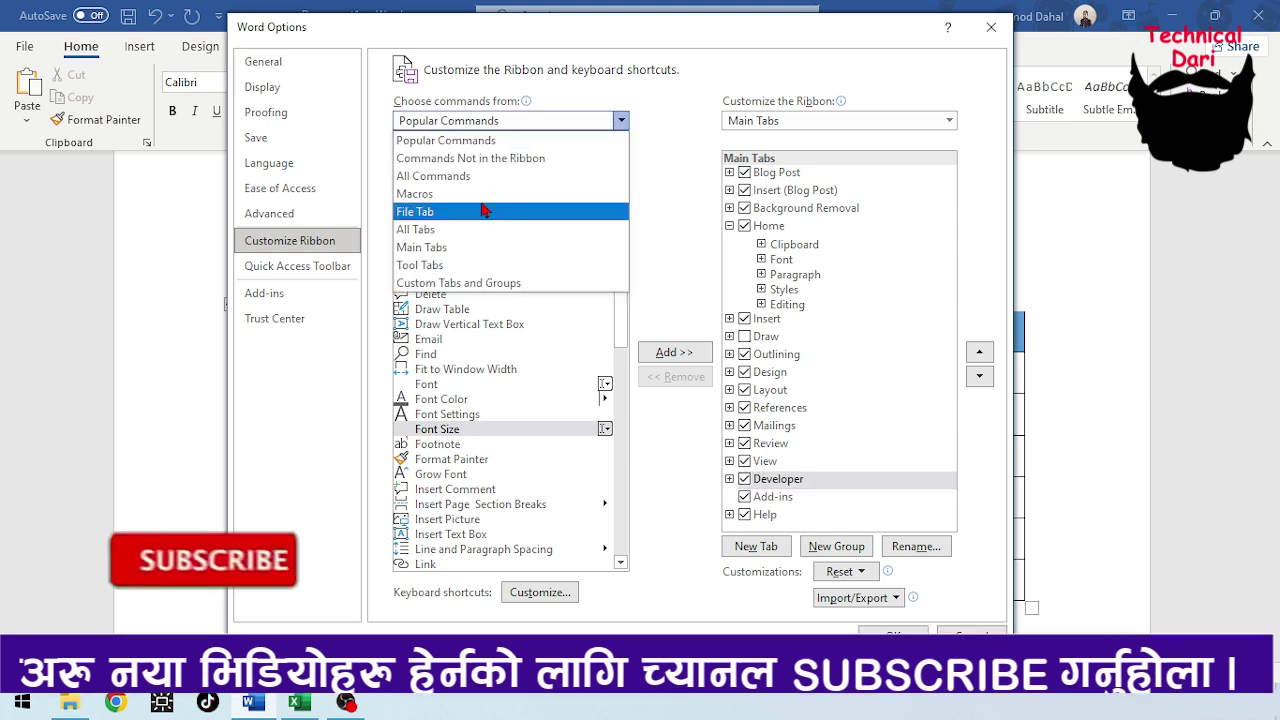
{"action": "left_click", "coordinate": [455, 177]}
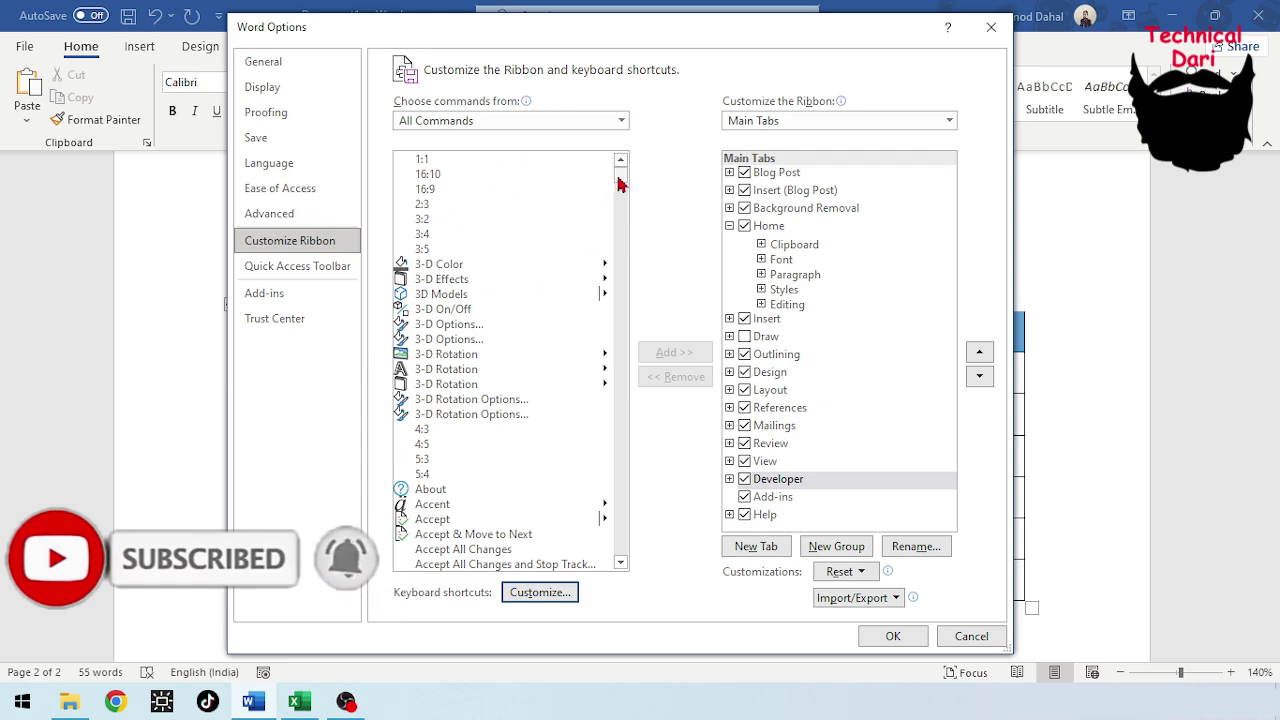
{"action": "mouse_move", "coordinate": [618, 183]}
{"action": "left_mouse_down"}
{"action": "mouse_move", "coordinate": [618, 327]}
{"action": "mouse_move", "coordinate": [621, 295]}
{"action": "left_mouse_up"}
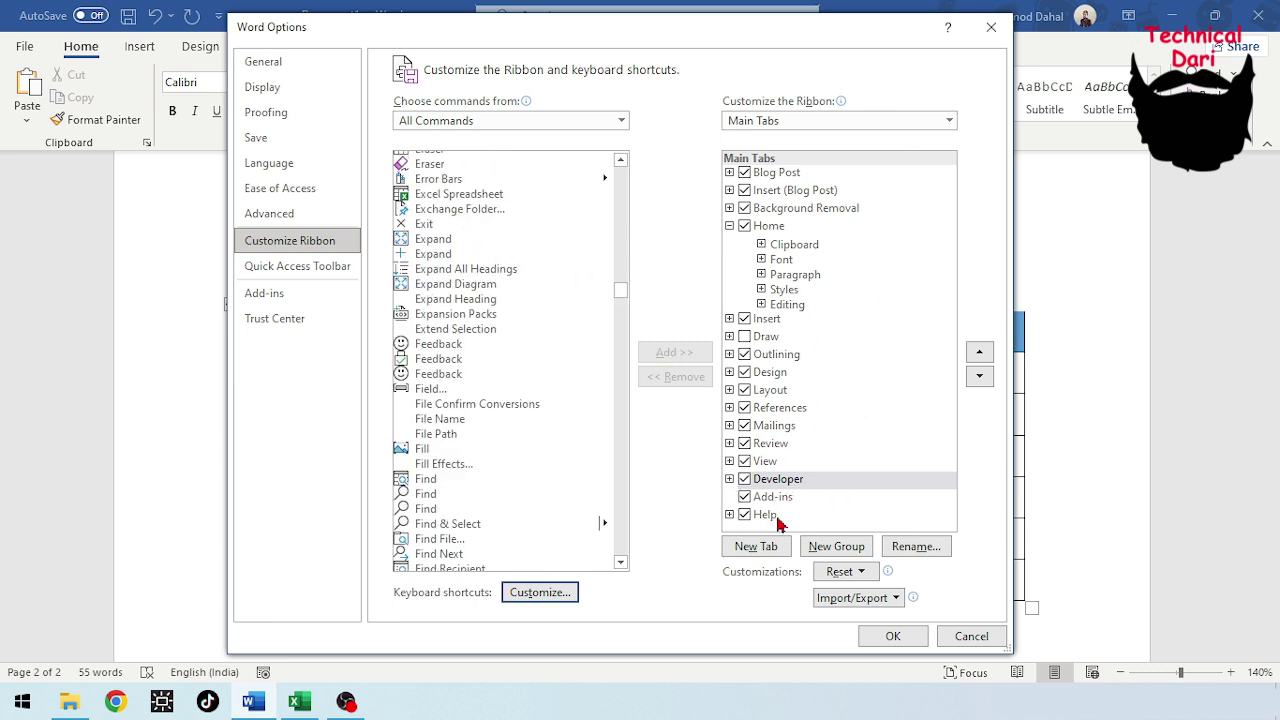
- Insert a drop-down list content control into Sajan's Pass/Fail cell and select it
{"action": "key", "text": "Return"}
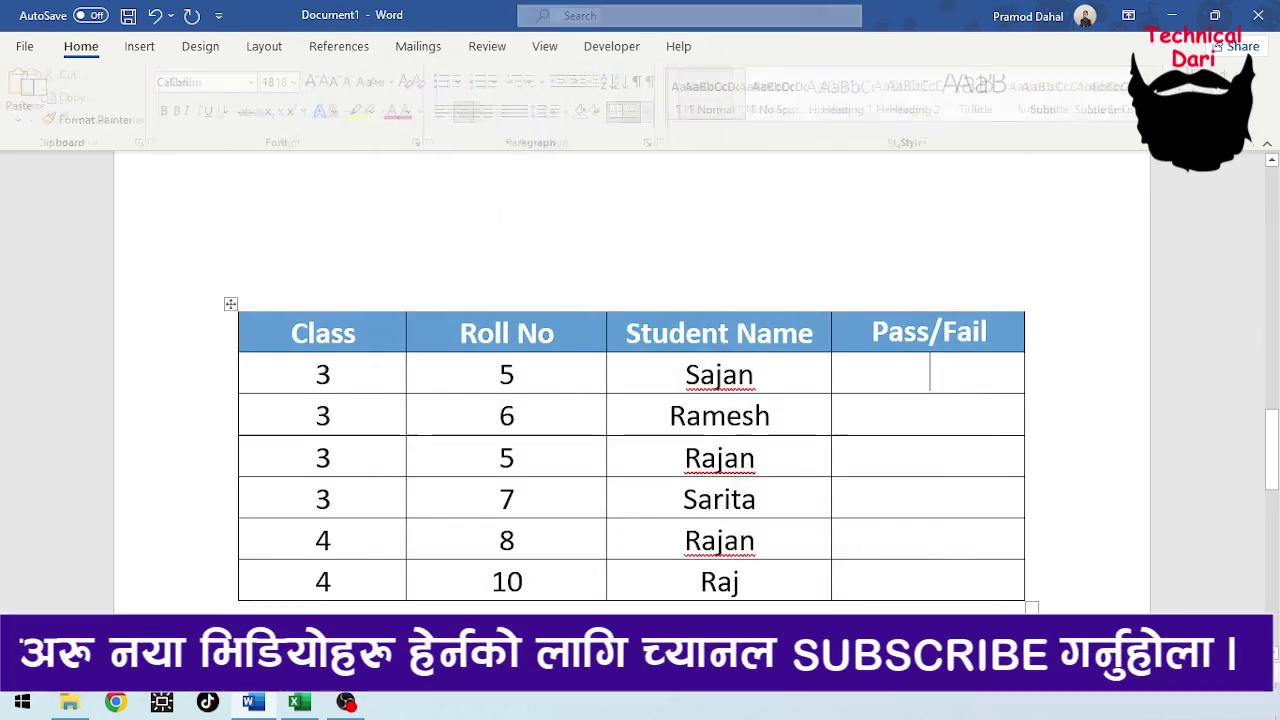
{"action": "left_click", "coordinate": [612, 47]}
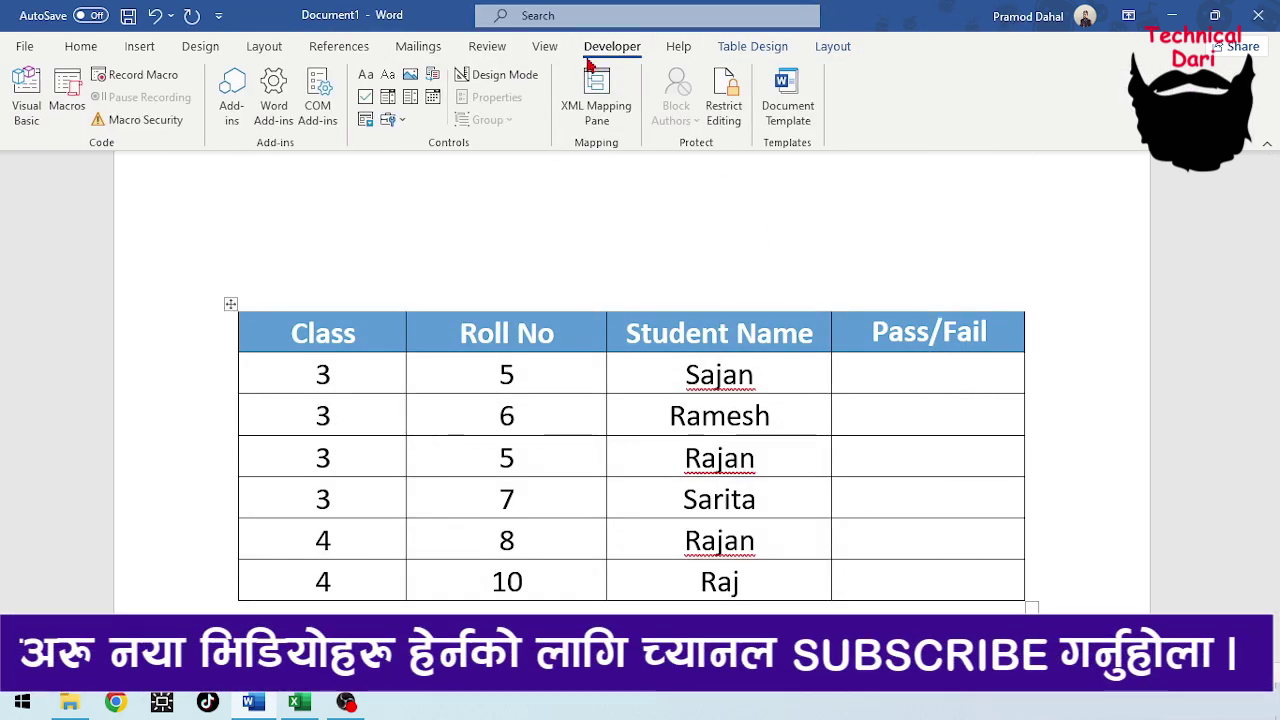
{"action": "left_click", "coordinate": [80, 47]}
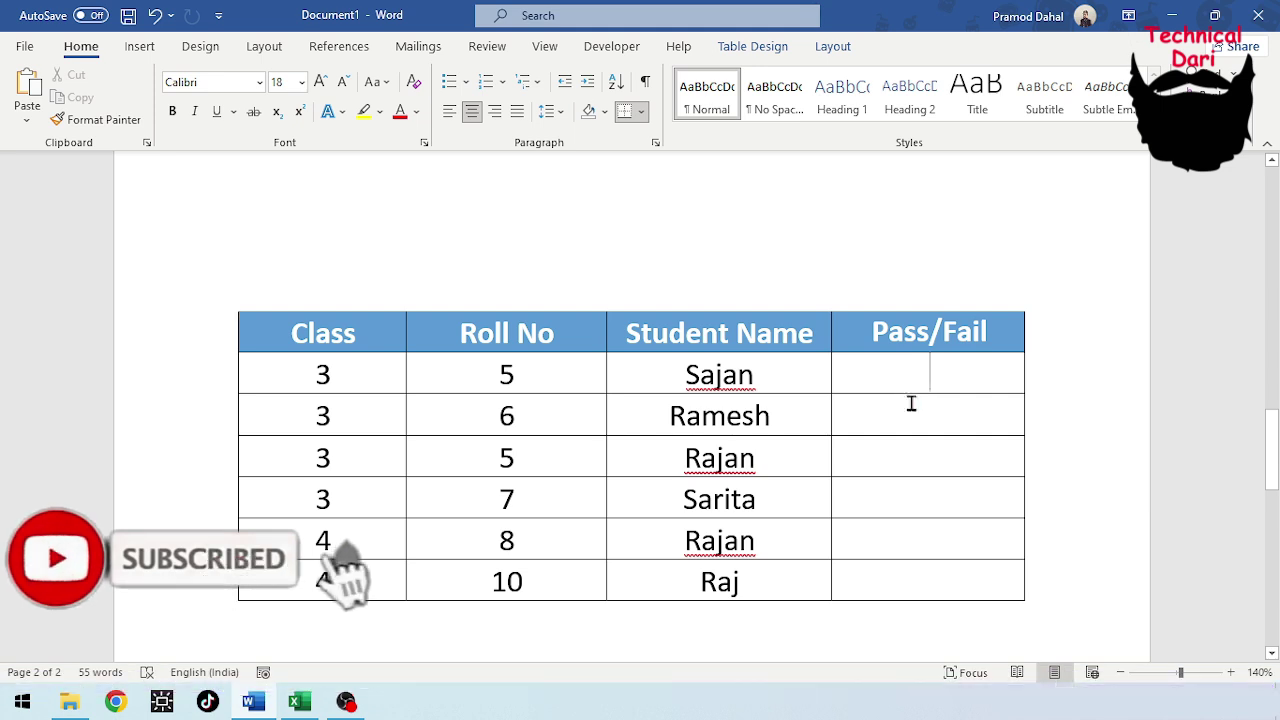
{"action": "left_click_drag", "start_coordinate": [910, 390], "coordinate": [907, 570]}
{"action": "left_click", "coordinate": [936, 388]}
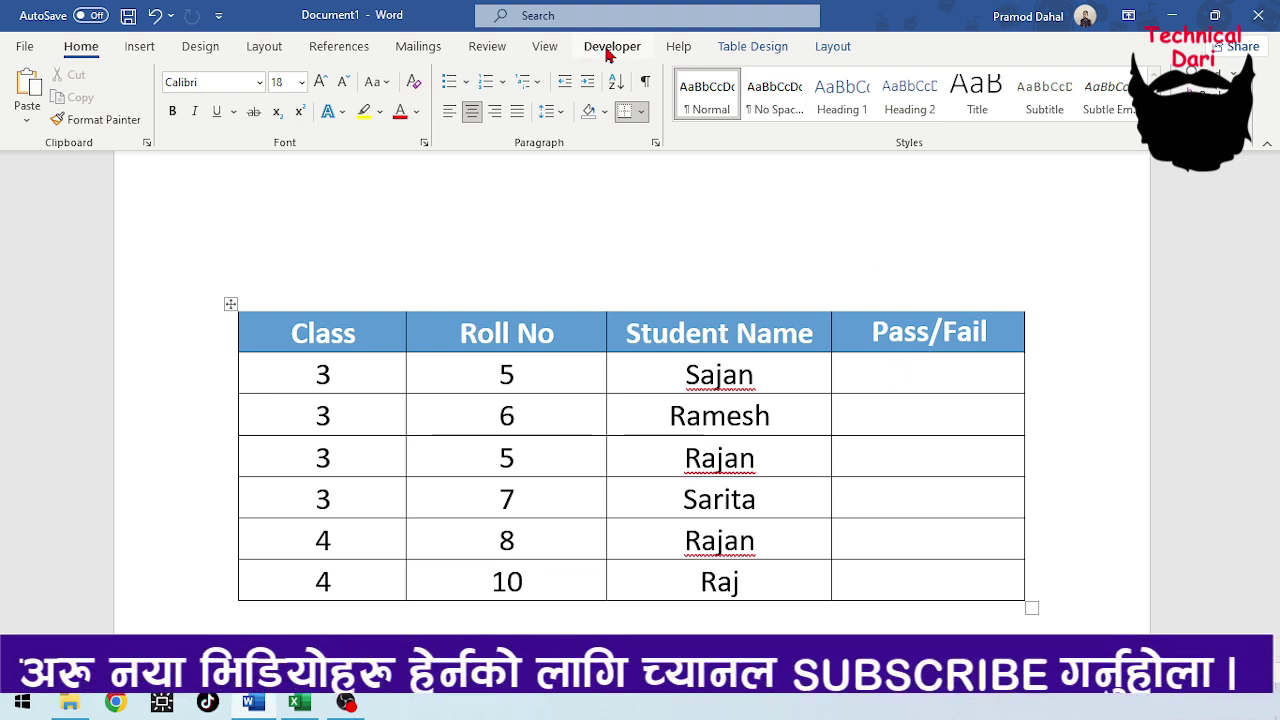
{"action": "left_click", "coordinate": [609, 50]}
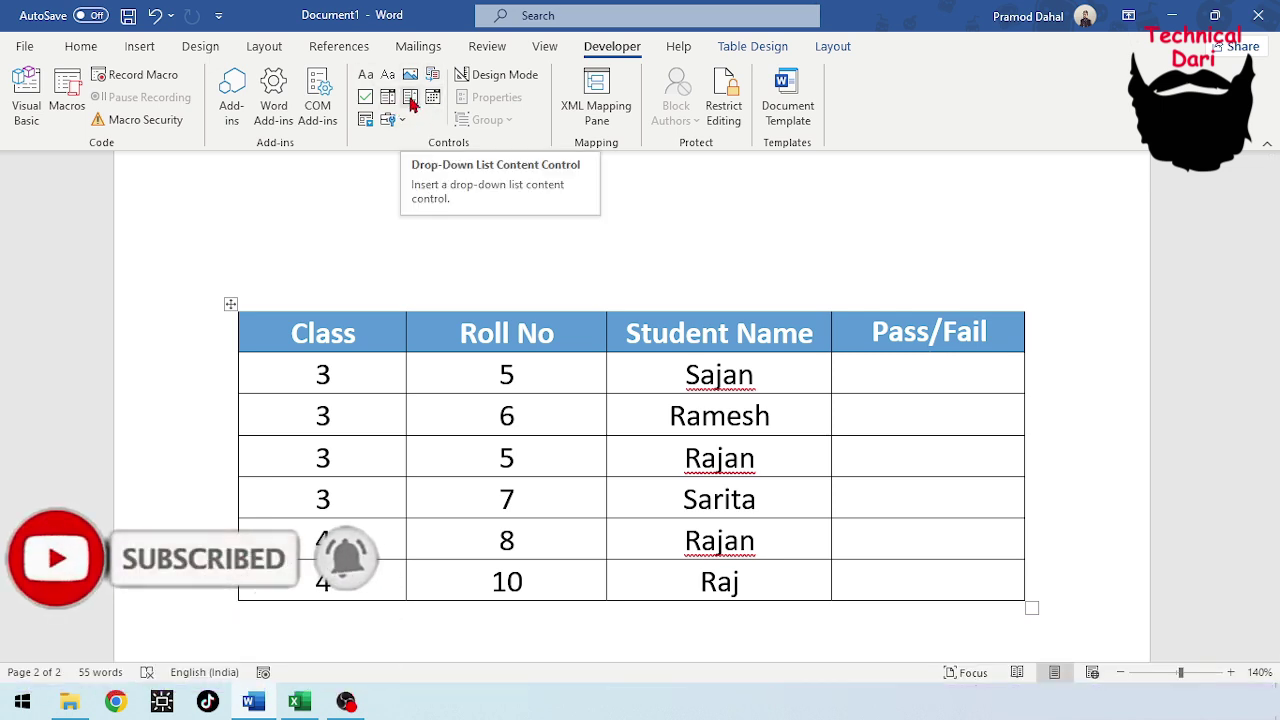
{"action": "left_click", "coordinate": [411, 101]}
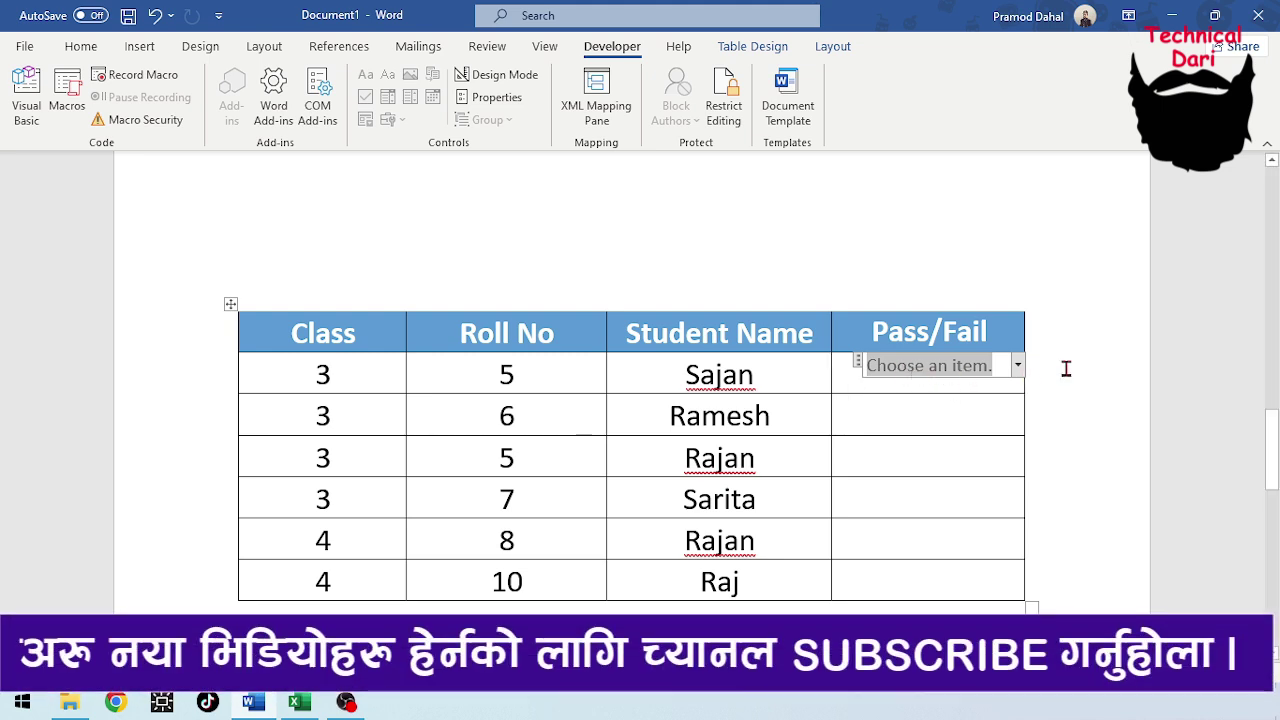
{"action": "left_click", "coordinate": [1066, 369]}
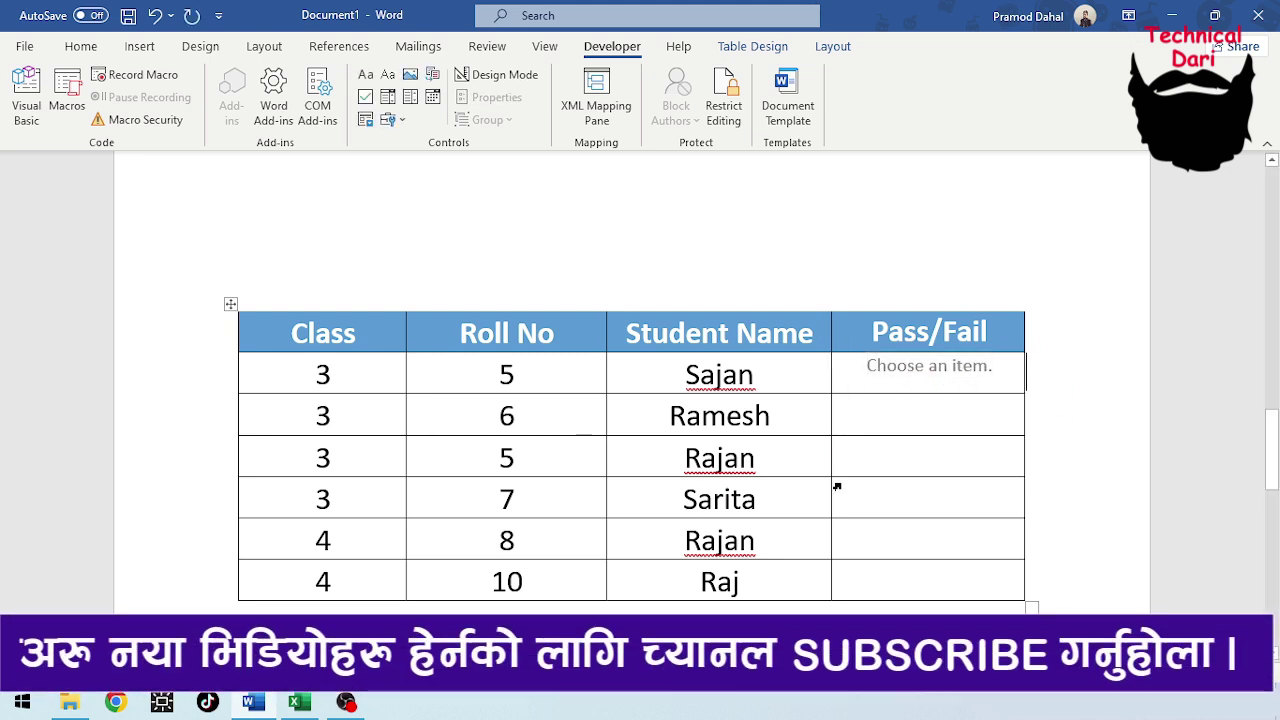
{"action": "left_click", "coordinate": [920, 367]}
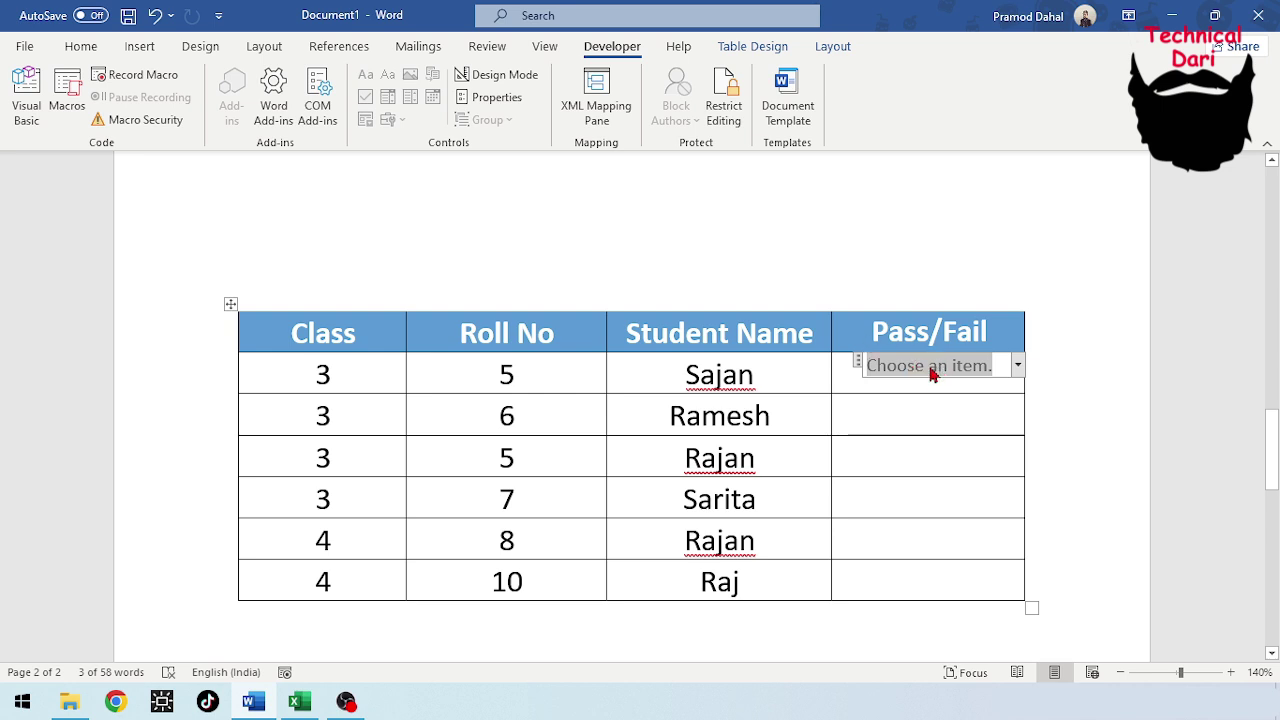
- Remove 'Choose an item.' from the control's properties and add the choices Pass and Fail
{"action": "left_click", "coordinate": [486, 104]}
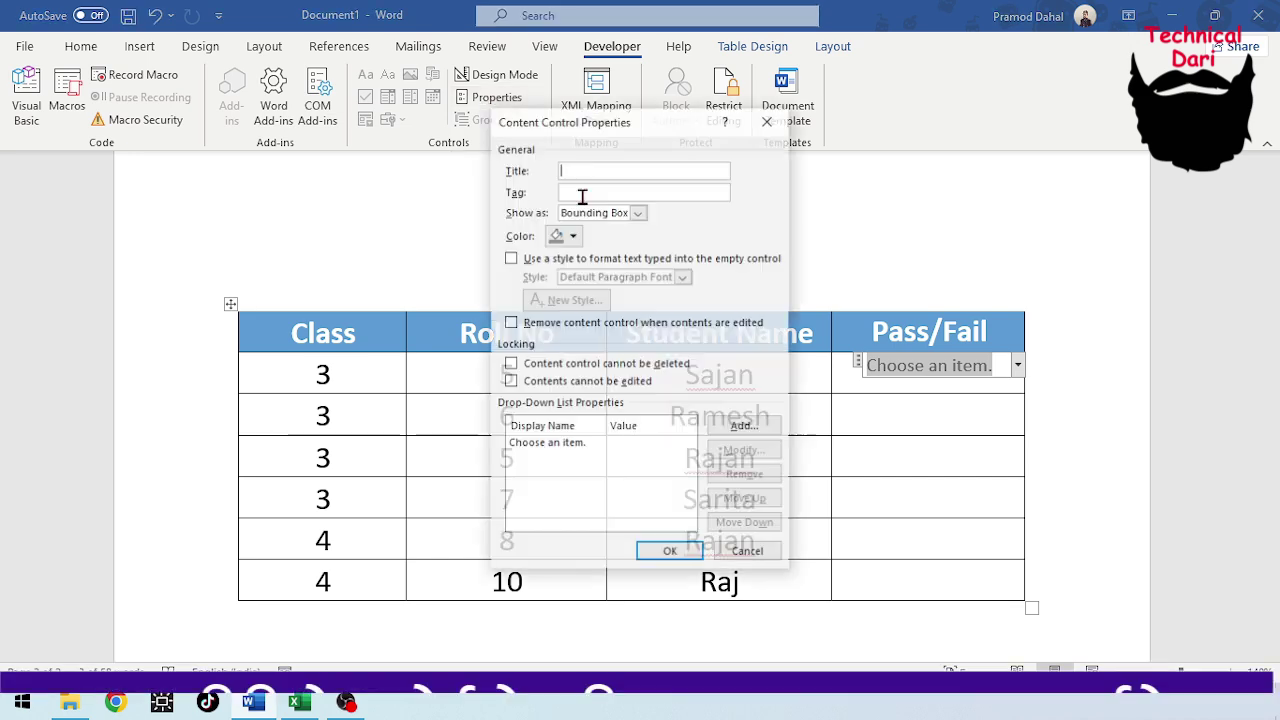
{"action": "mouse_move", "coordinate": [634, 126]}
{"action": "left_mouse_down"}
{"action": "mouse_move", "coordinate": [741, 115]}
{"action": "mouse_move", "coordinate": [665, 107]}
{"action": "left_mouse_up"}
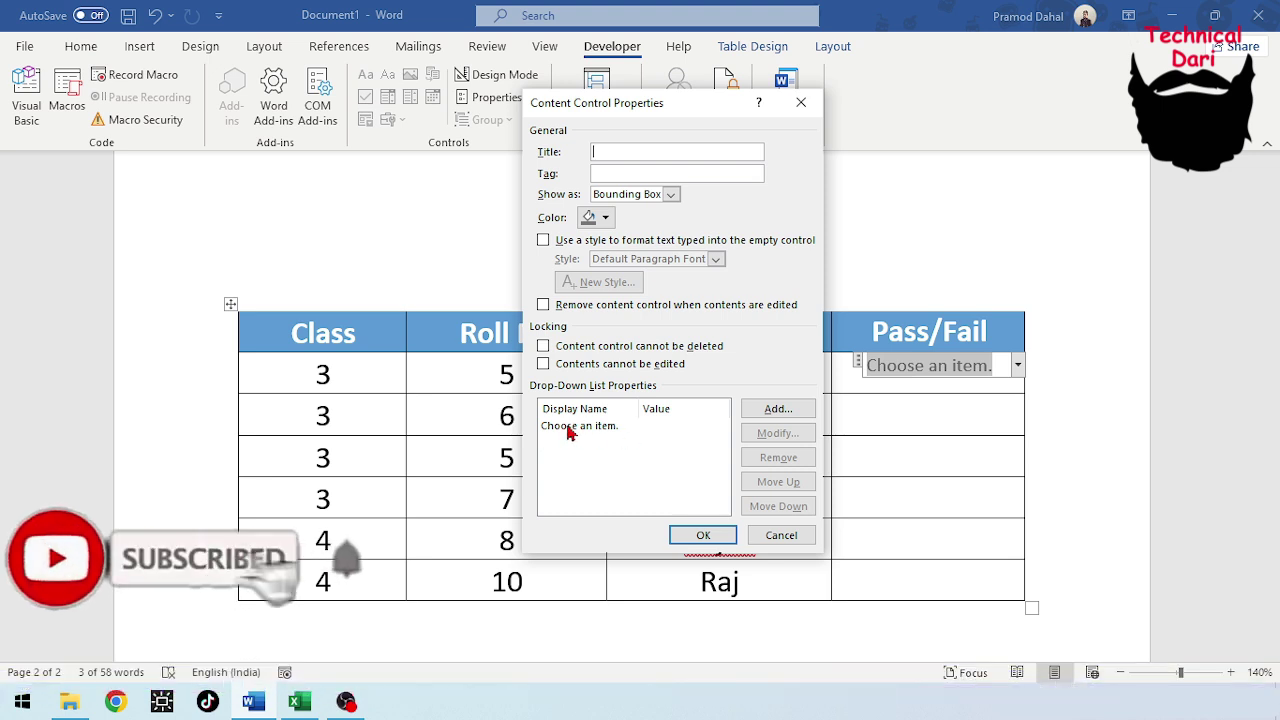
{"action": "left_click", "coordinate": [568, 429]}
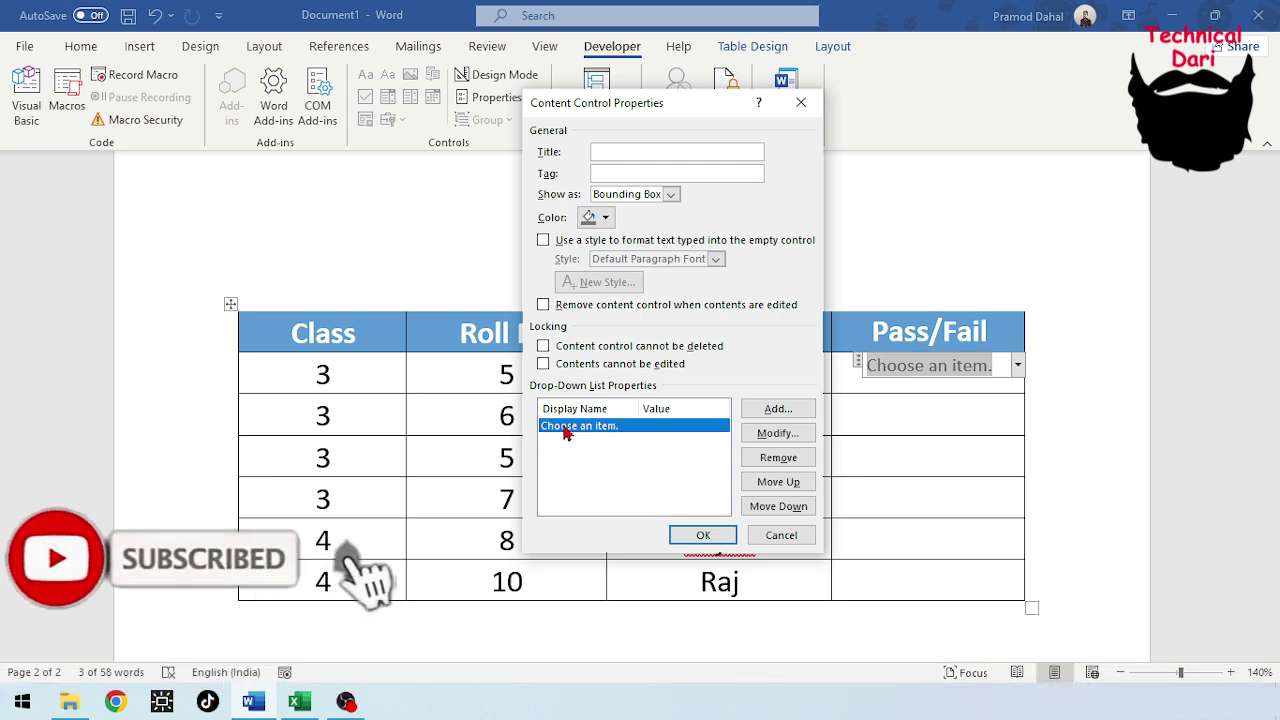
{"action": "left_click", "coordinate": [778, 462]}
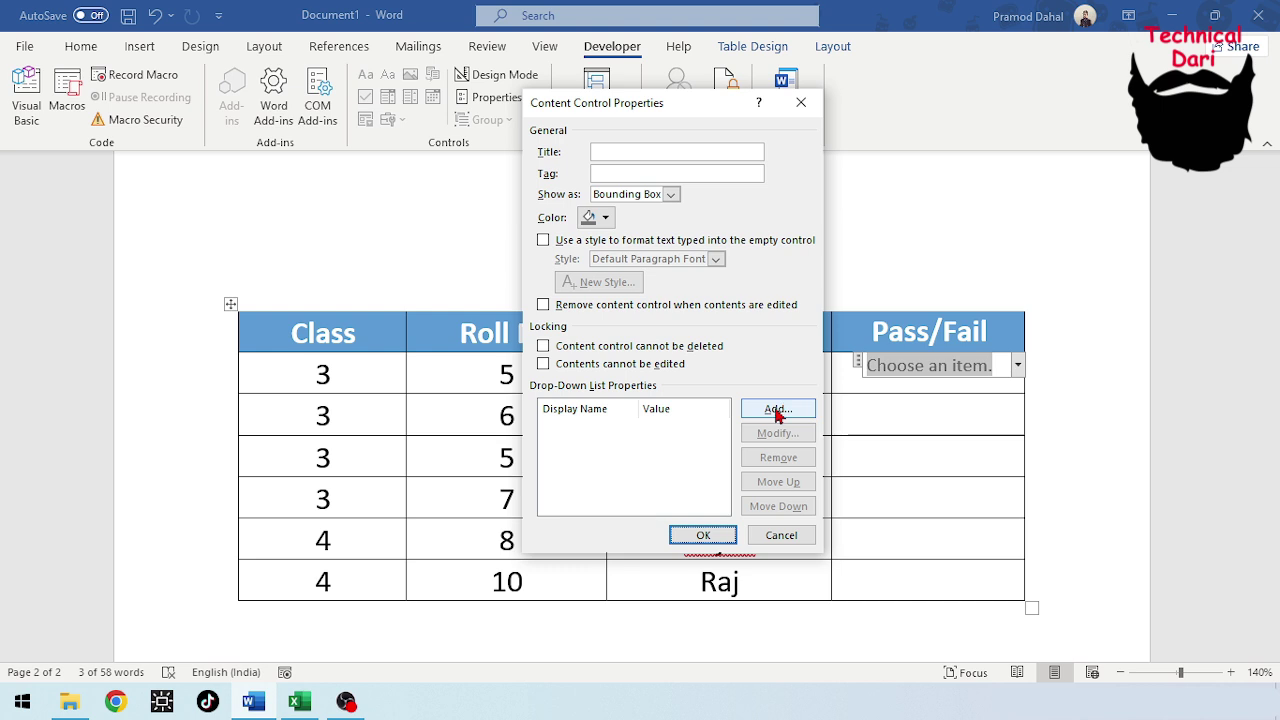
{"action": "left_click", "coordinate": [778, 412]}
{"action": "type", "text": "Pass"}
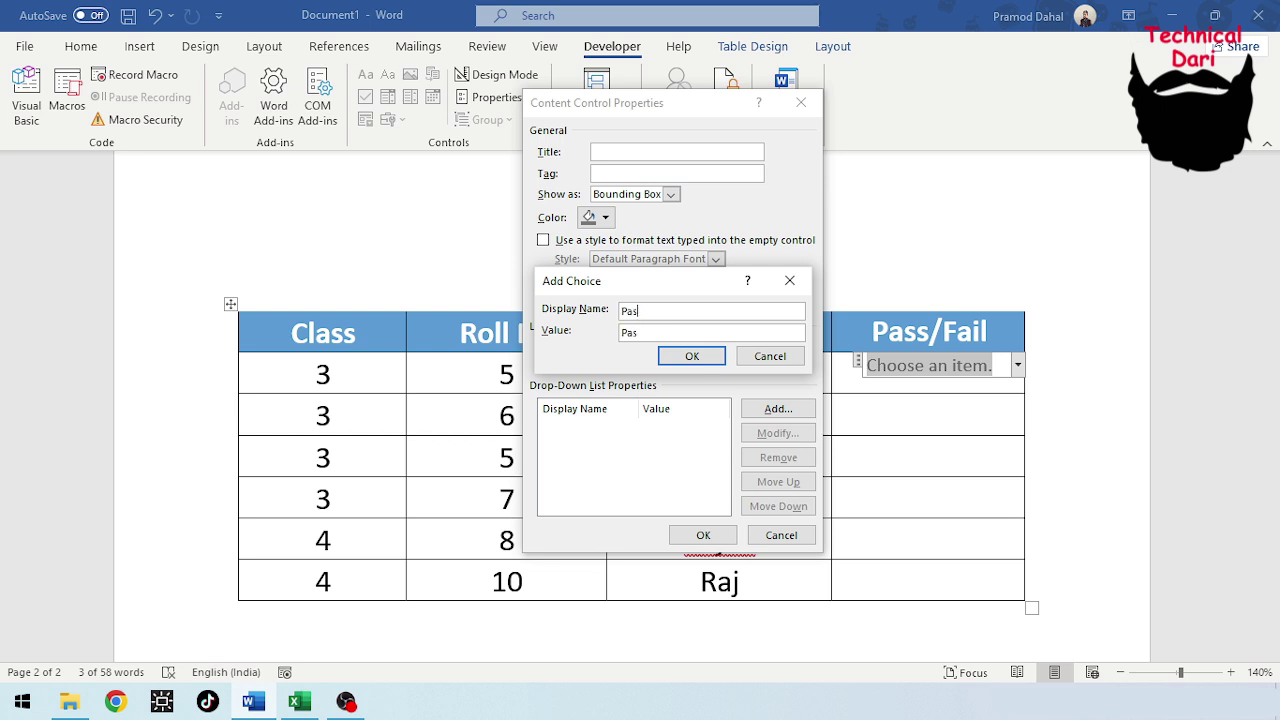
{"action": "left_click", "coordinate": [692, 356]}
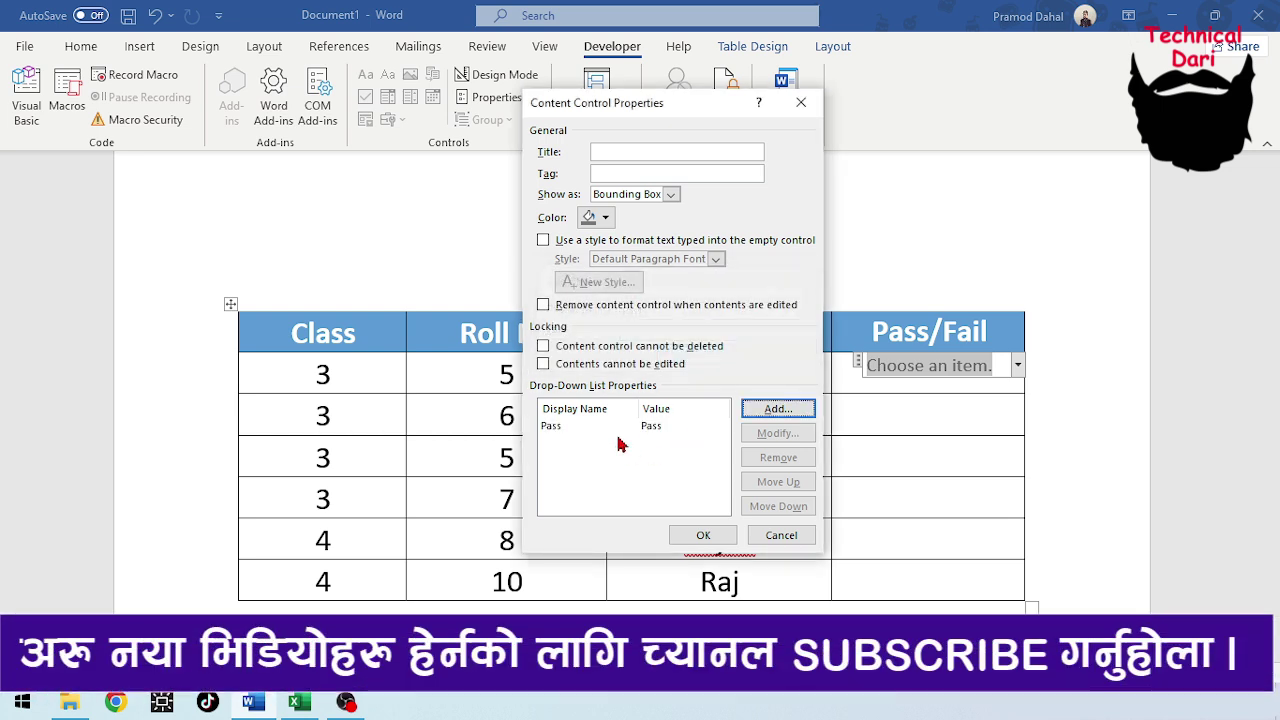
{"action": "left_click", "coordinate": [771, 412]}
{"action": "type", "text": "Fail"}
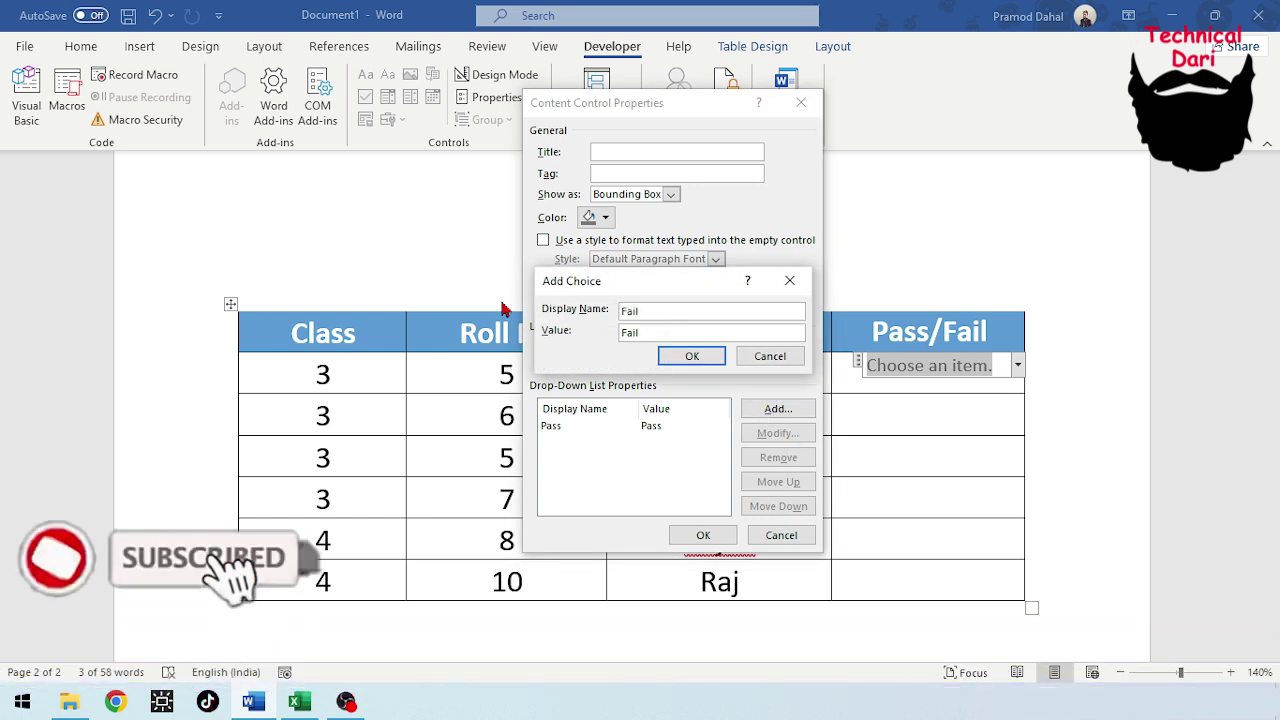
{"action": "left_click", "coordinate": [692, 356]}
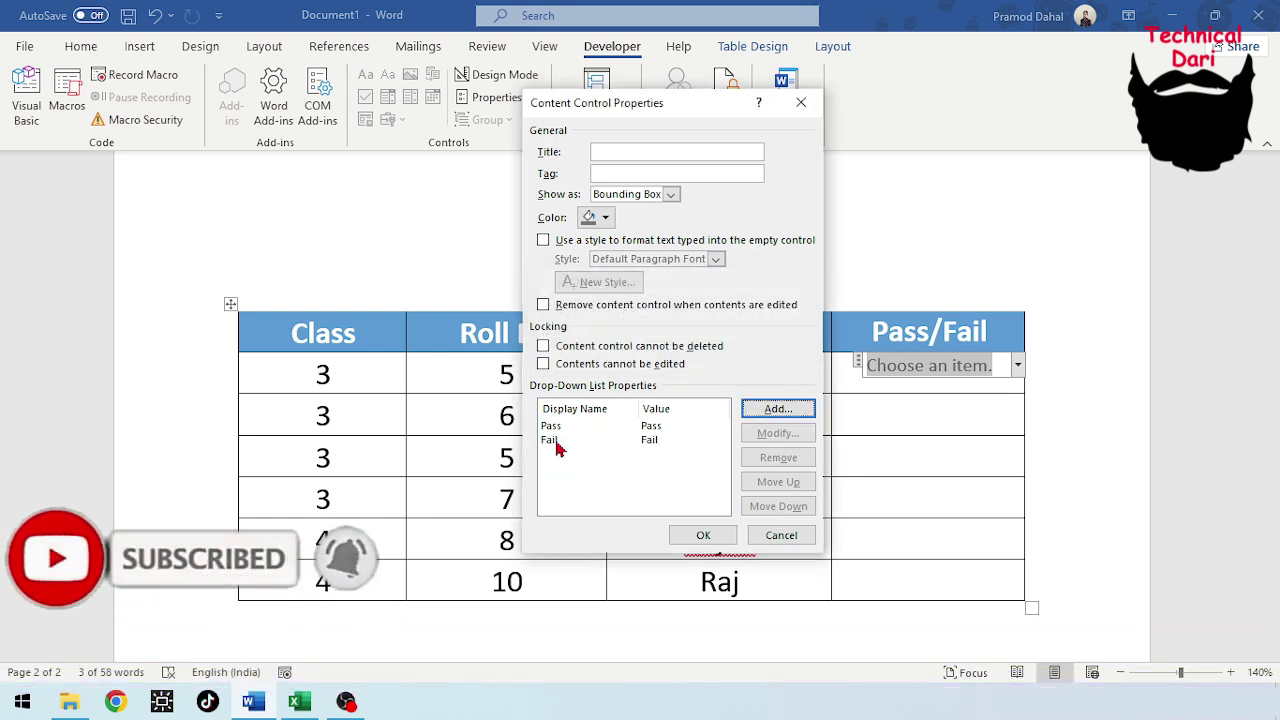
{"action": "left_click", "coordinate": [701, 537]}
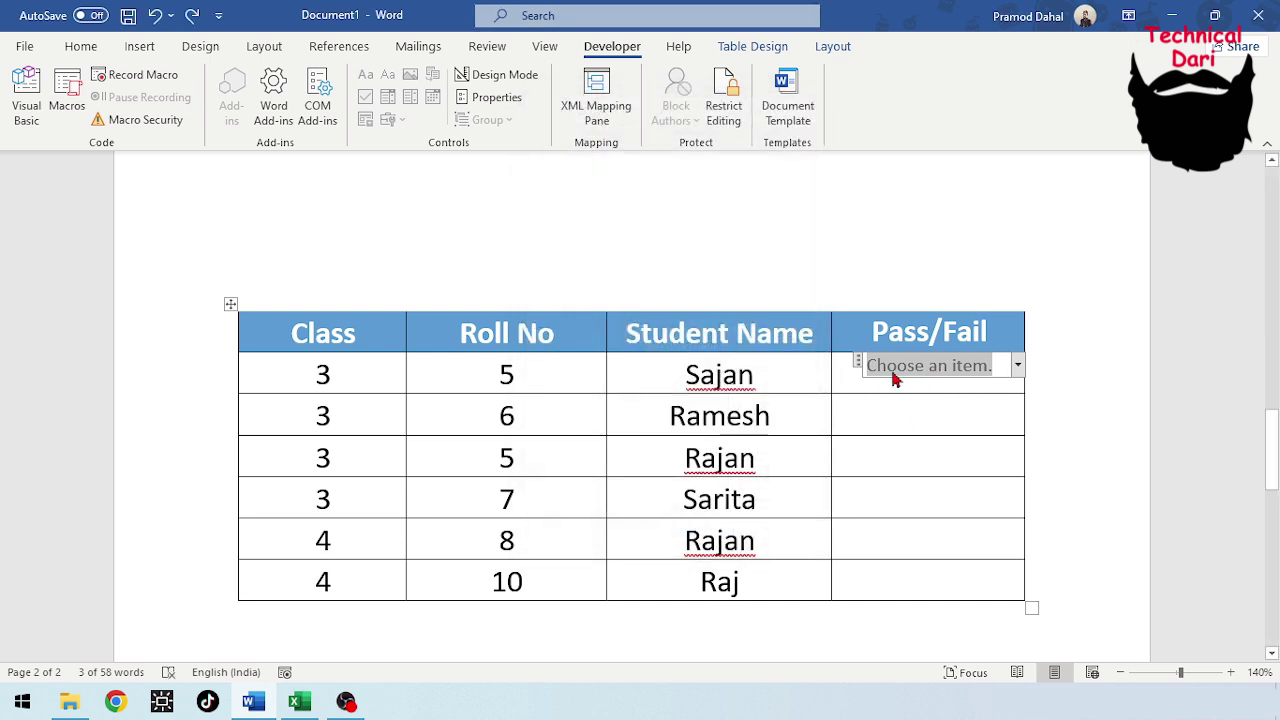
- Copy the drop-down control into the empty Pass/Fail cells of rows two to six
{"action": "left_click", "coordinate": [1018, 367]}
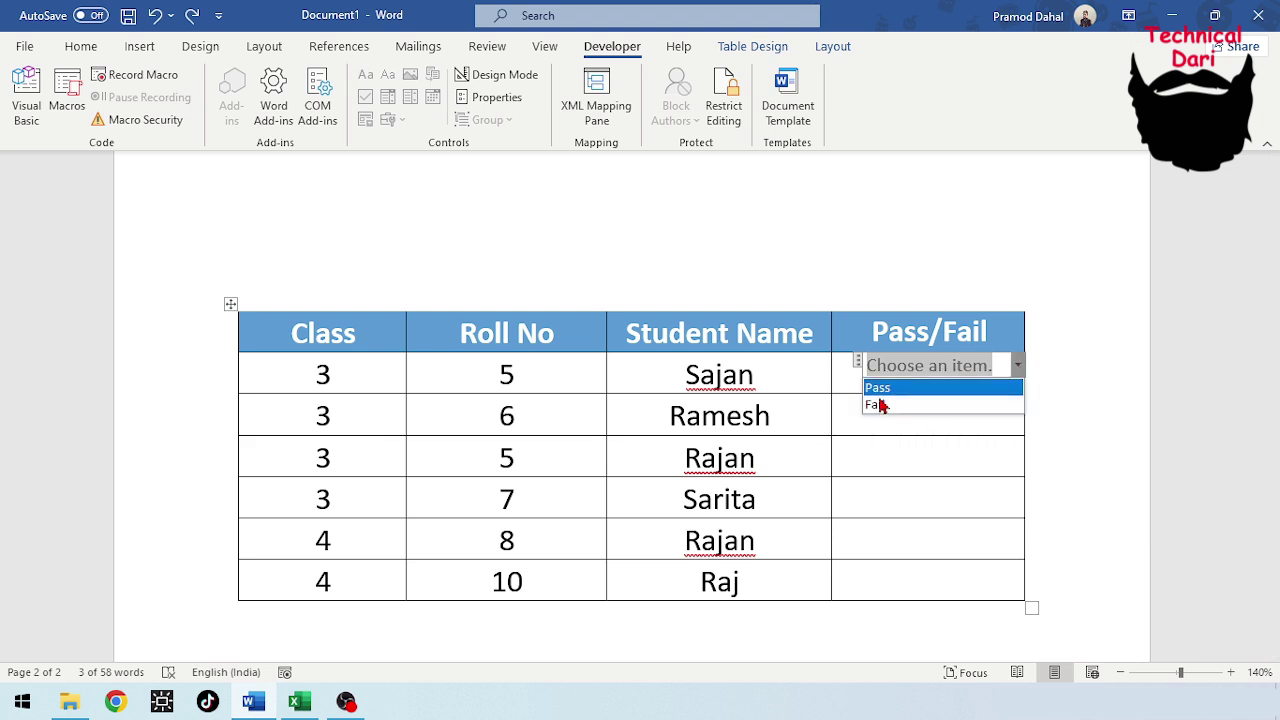
{"action": "left_click", "coordinate": [1125, 405]}
{"action": "left_click", "coordinate": [913, 418]}
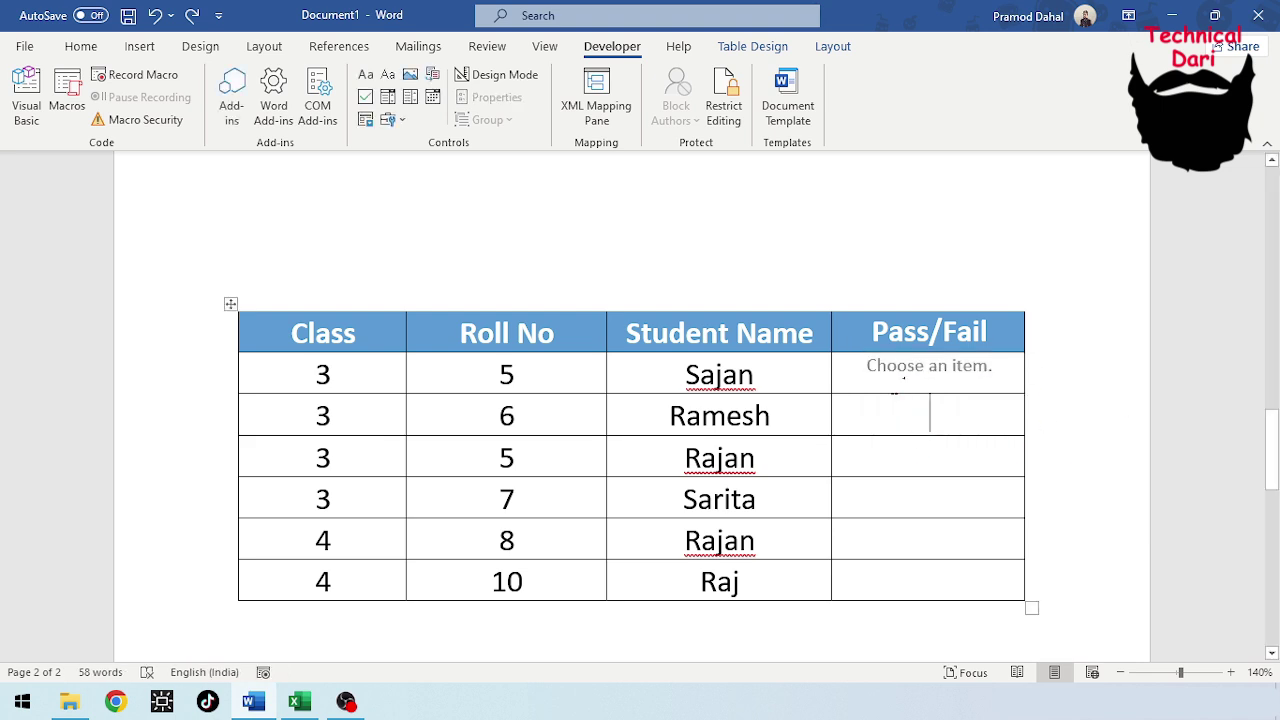
{"action": "left_click_drag", "start_coordinate": [922, 423], "coordinate": [929, 580]}
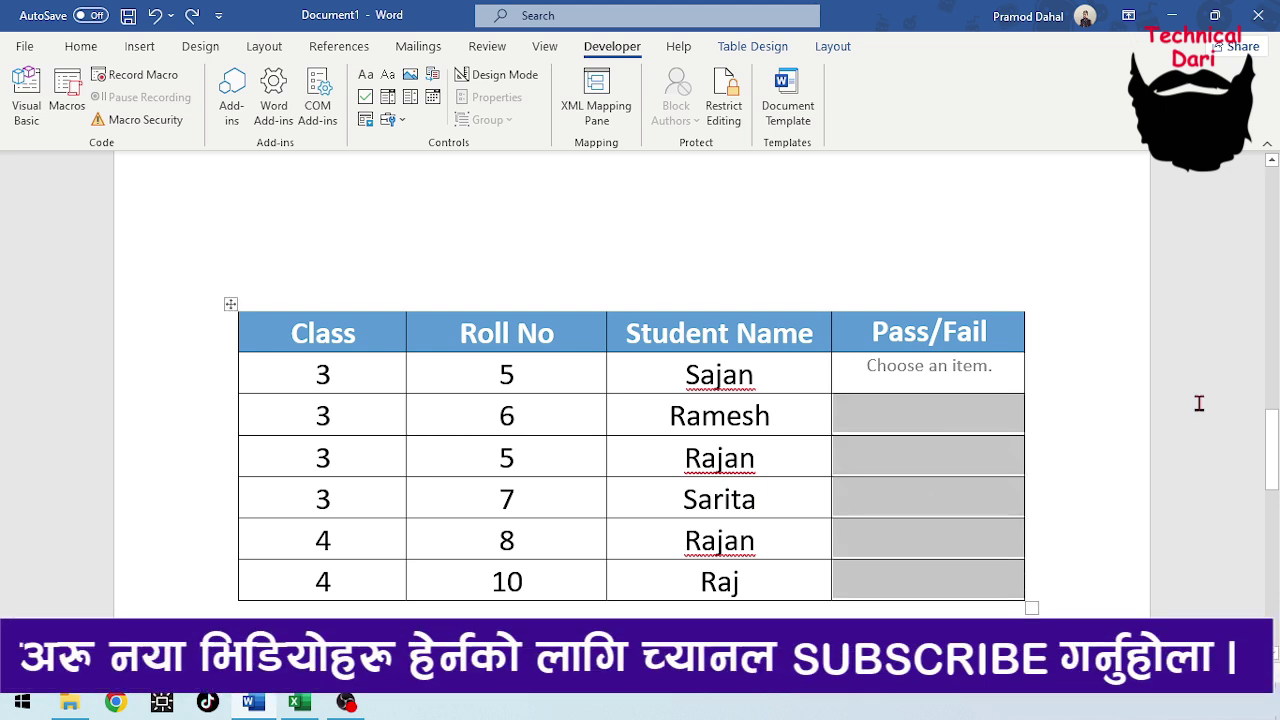
{"action": "left_click", "coordinate": [966, 422]}
{"action": "left_click", "coordinate": [966, 366]}
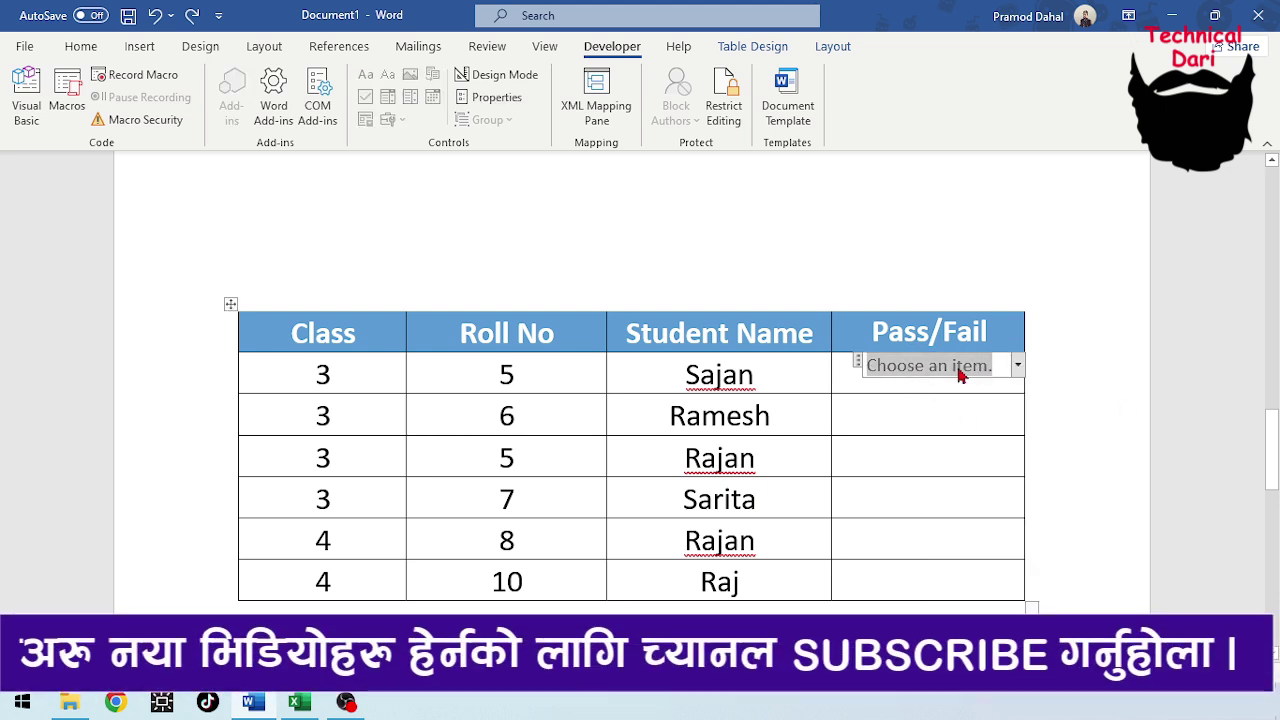
{"action": "right_click", "coordinate": [960, 372]}
{"action": "left_click", "coordinate": [920, 434]}
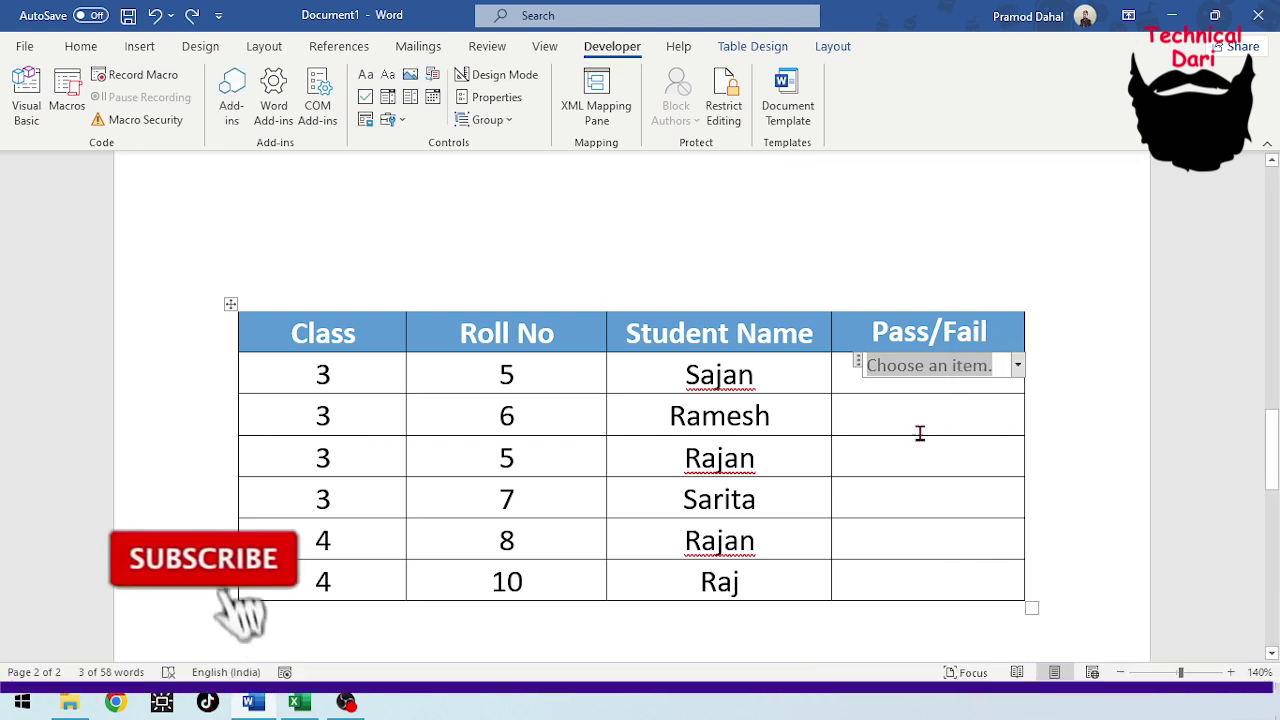
{"action": "left_click_drag", "start_coordinate": [928, 418], "coordinate": [914, 583]}
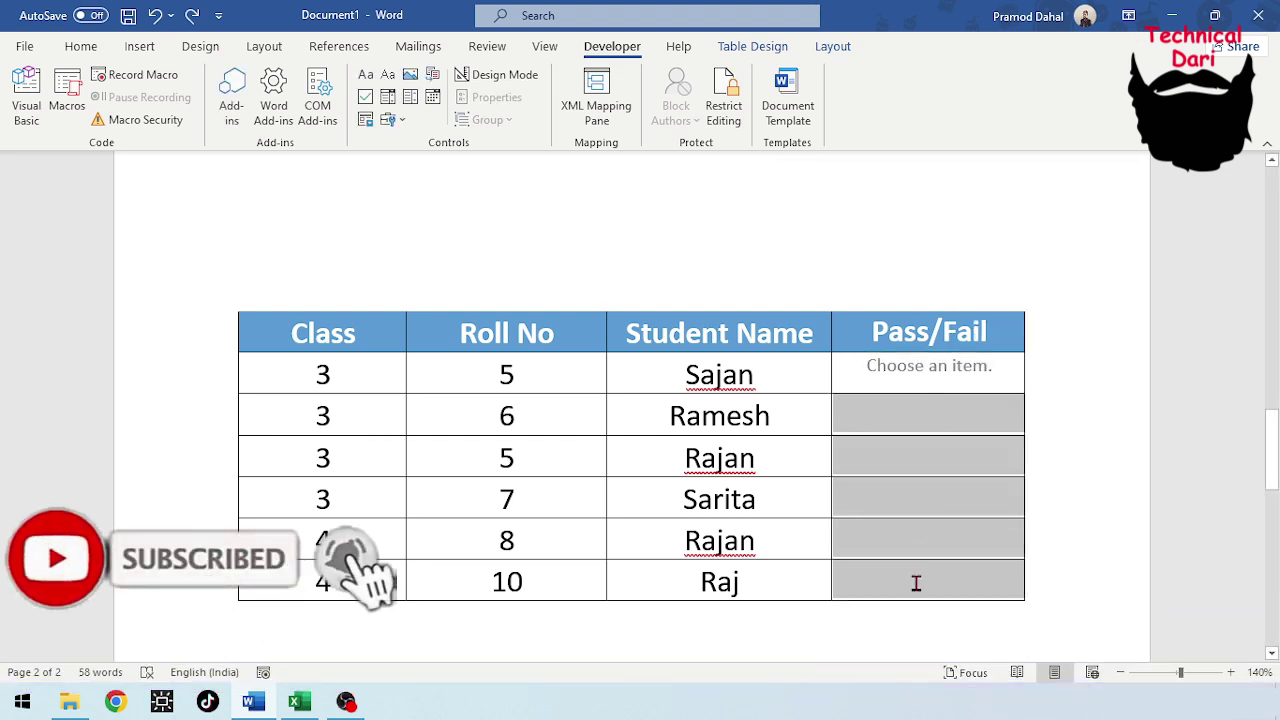
{"action": "right_click", "coordinate": [923, 417]}
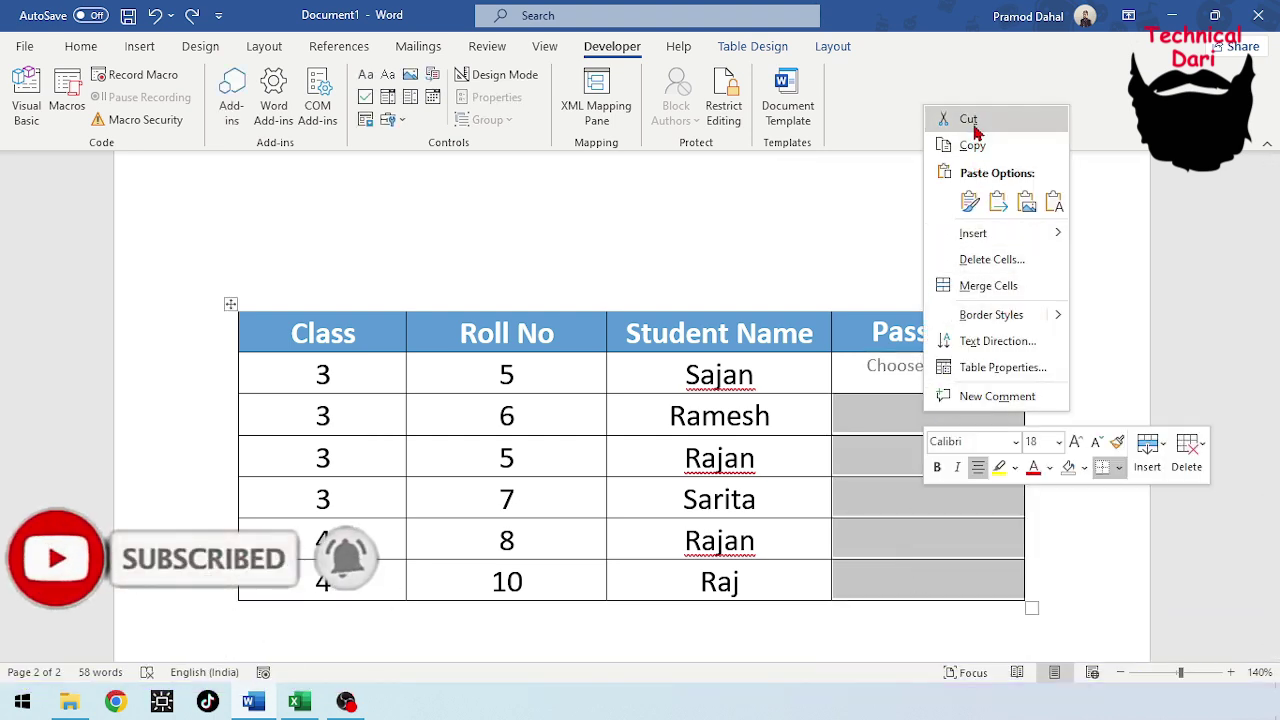
{"action": "left_click", "coordinate": [970, 203]}
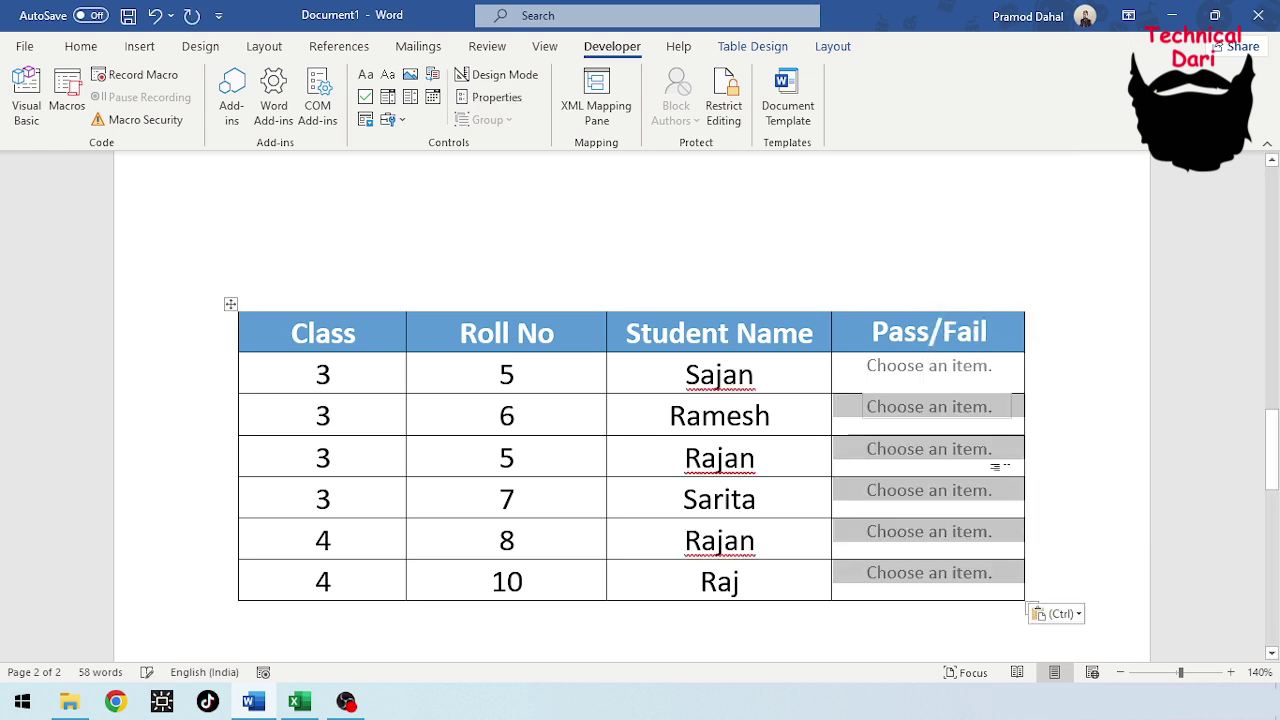
- Set the first four students' Pass/Fail drop-downs to Pass
{"action": "left_click", "coordinate": [958, 369]}
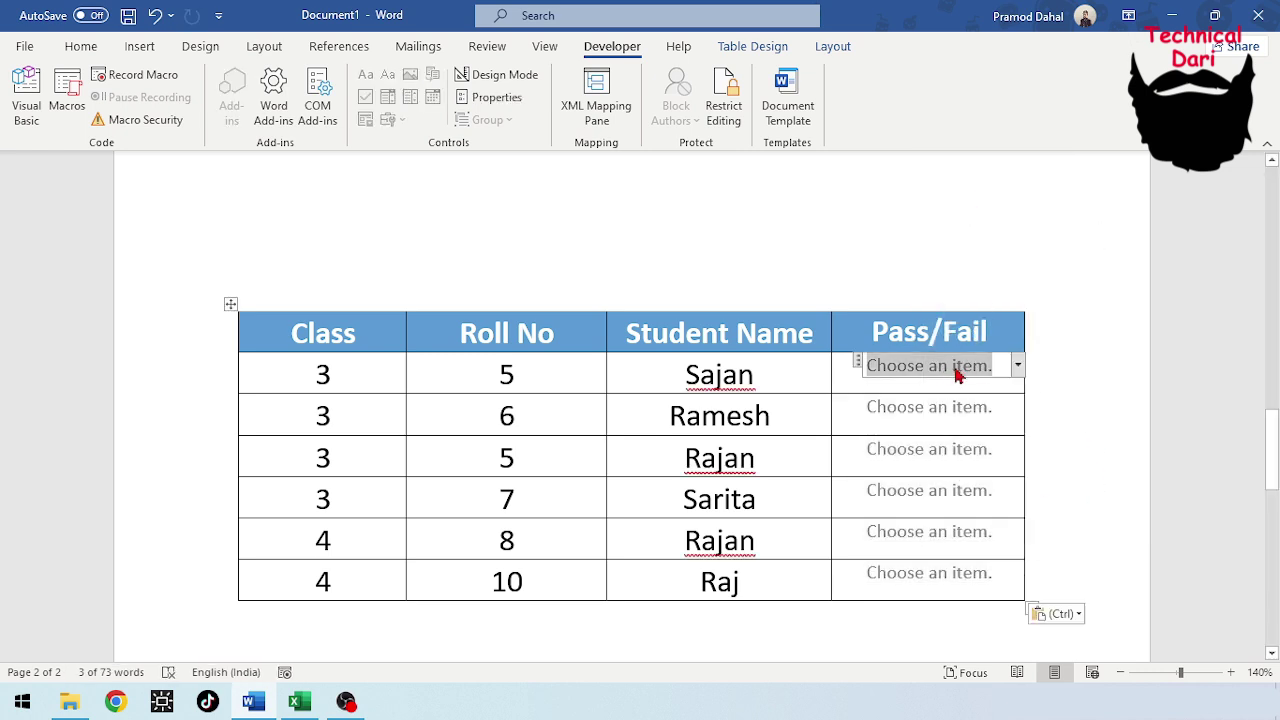
{"action": "left_click", "coordinate": [1018, 369]}
{"action": "left_click", "coordinate": [906, 393]}
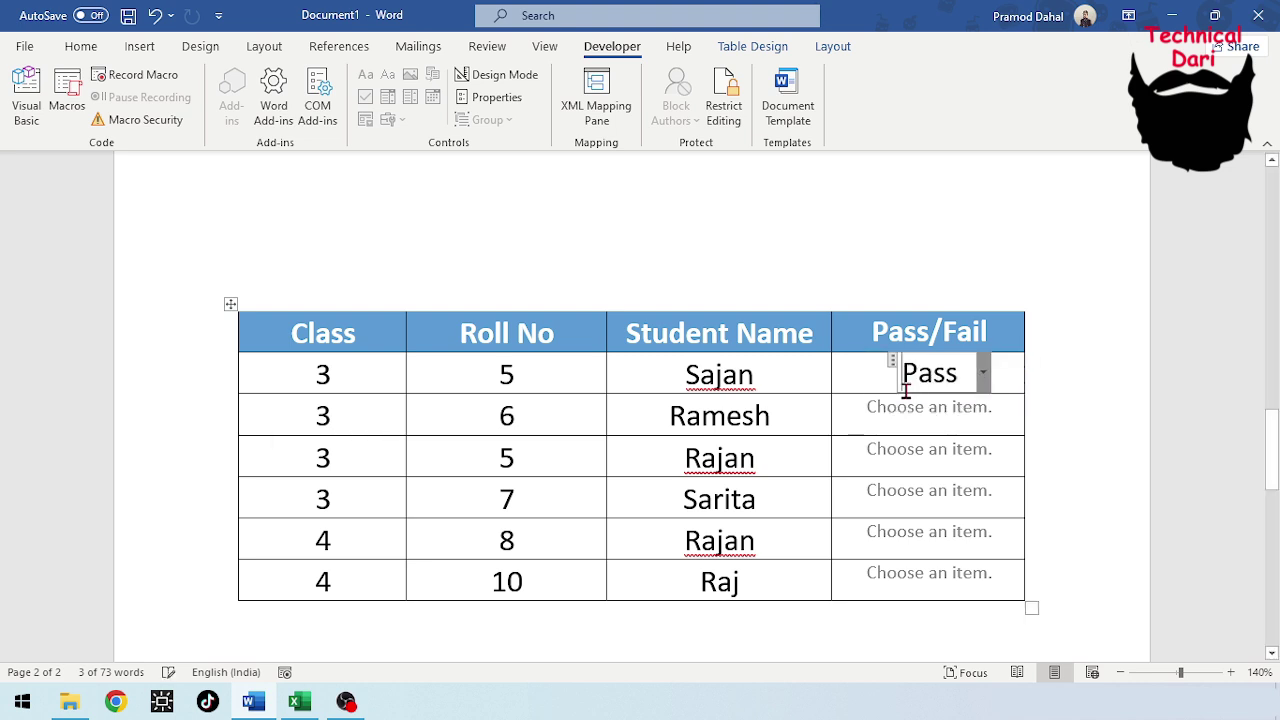
{"action": "left_click", "coordinate": [918, 408]}
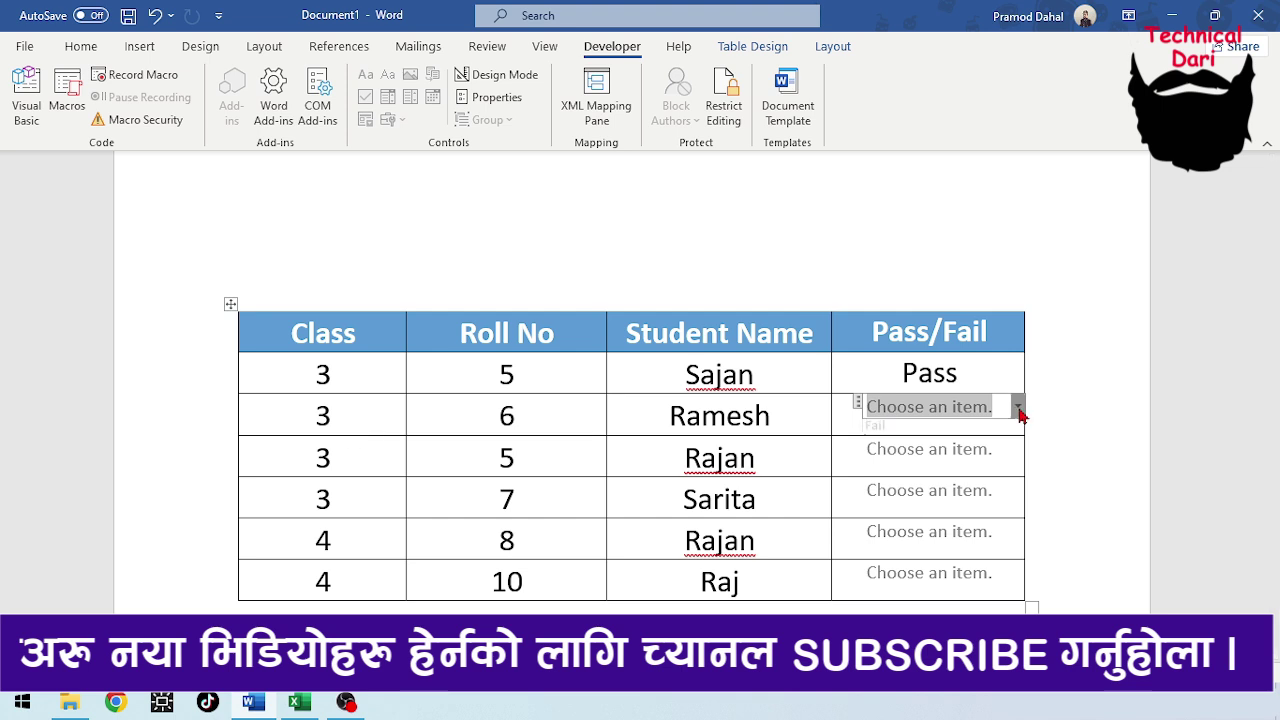
{"action": "left_click", "coordinate": [908, 425]}
{"action": "left_click", "coordinate": [929, 451]}
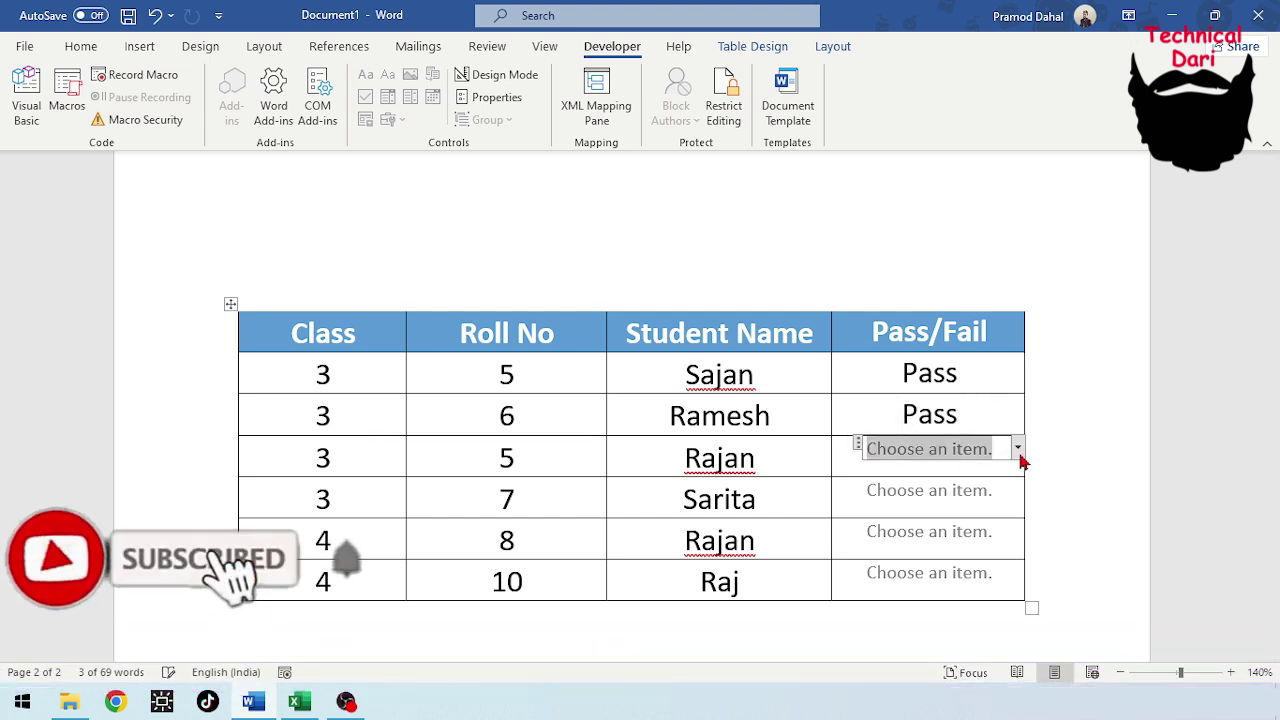
{"action": "left_click", "coordinate": [1020, 454]}
{"action": "left_click", "coordinate": [898, 472]}
{"action": "left_click", "coordinate": [946, 492]}
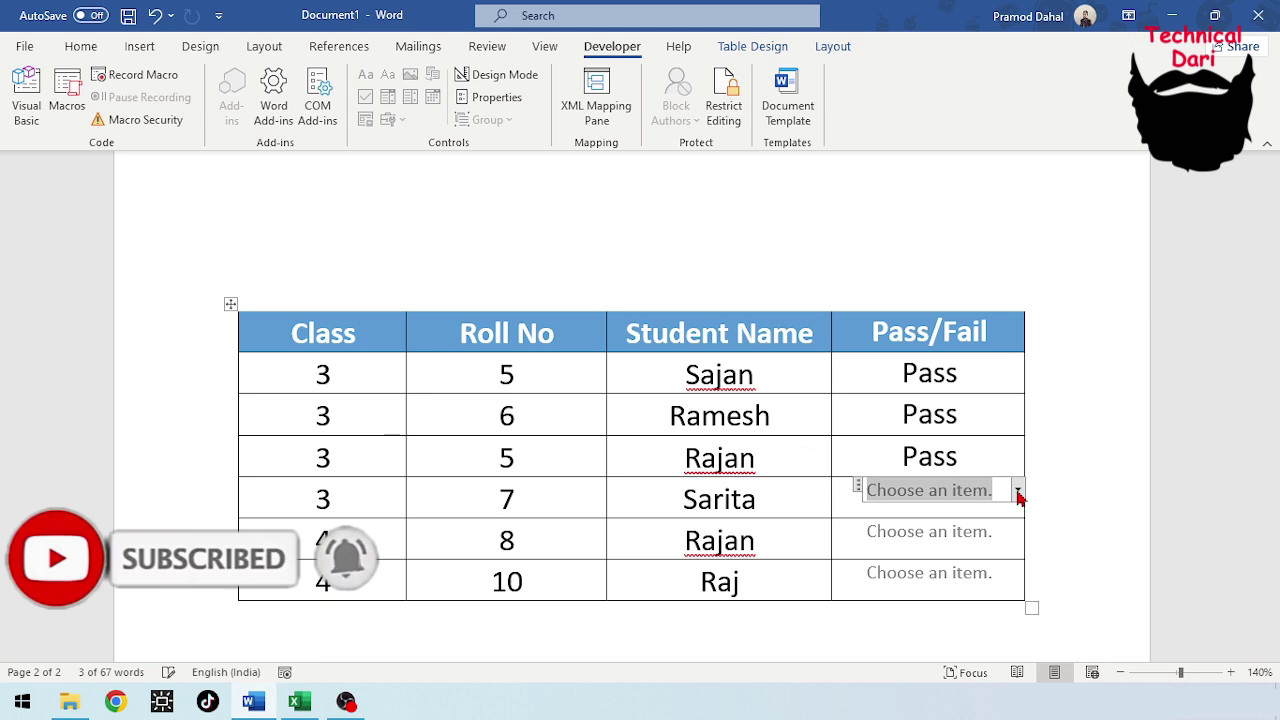
{"action": "left_click", "coordinate": [1020, 492]}
{"action": "left_click", "coordinate": [906, 512]}
{"action": "left_click", "coordinate": [885, 531]}
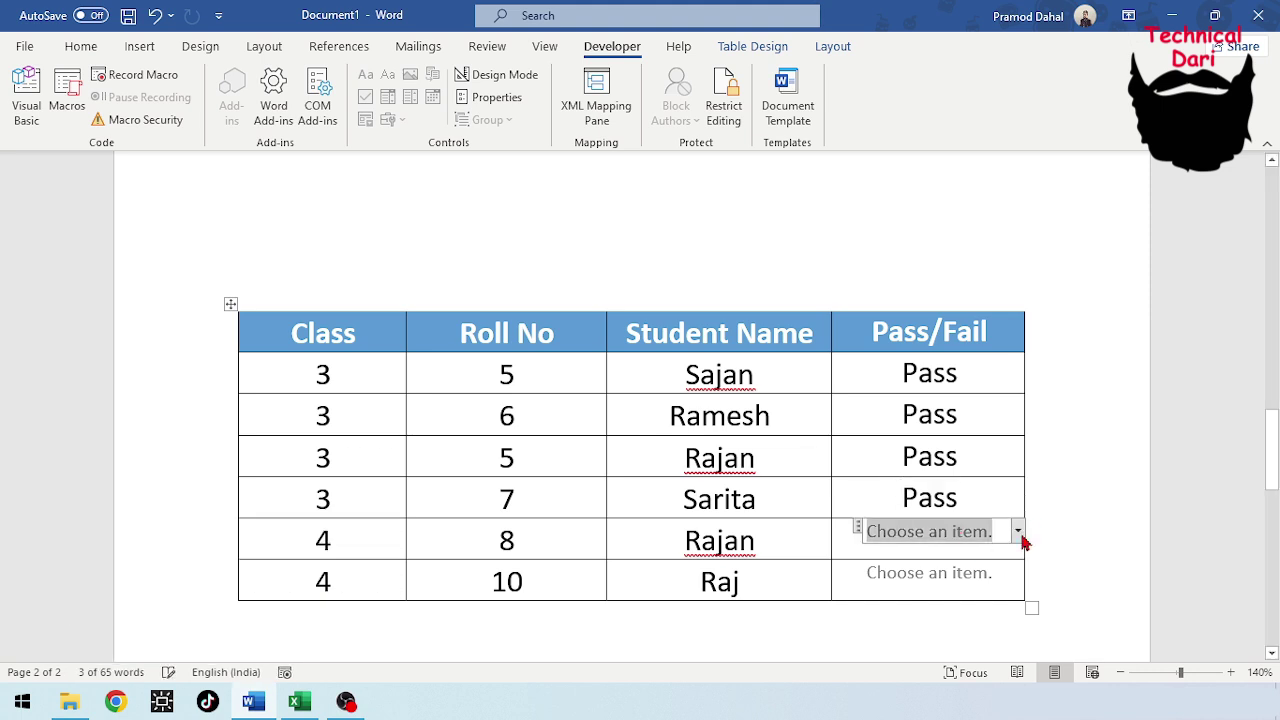